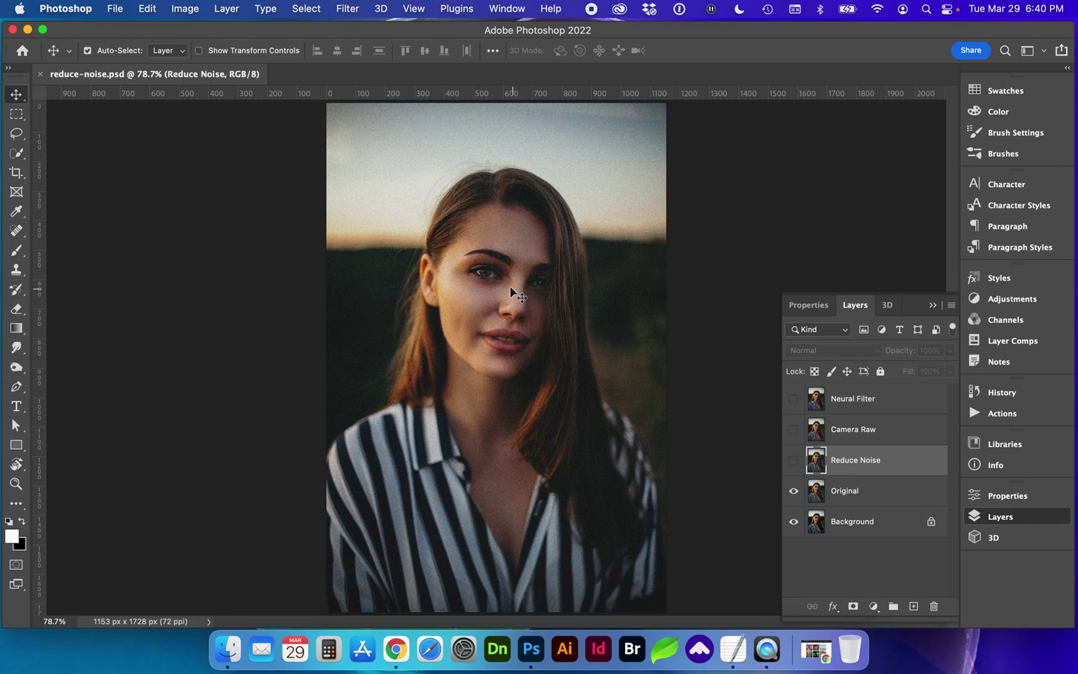
# - Zoom in on the face, then make the Reduce Noise layer visible and active
pyautogui.press('z')
pyautogui.moveTo(492, 273); pyautogui.dragTo(550, 320)
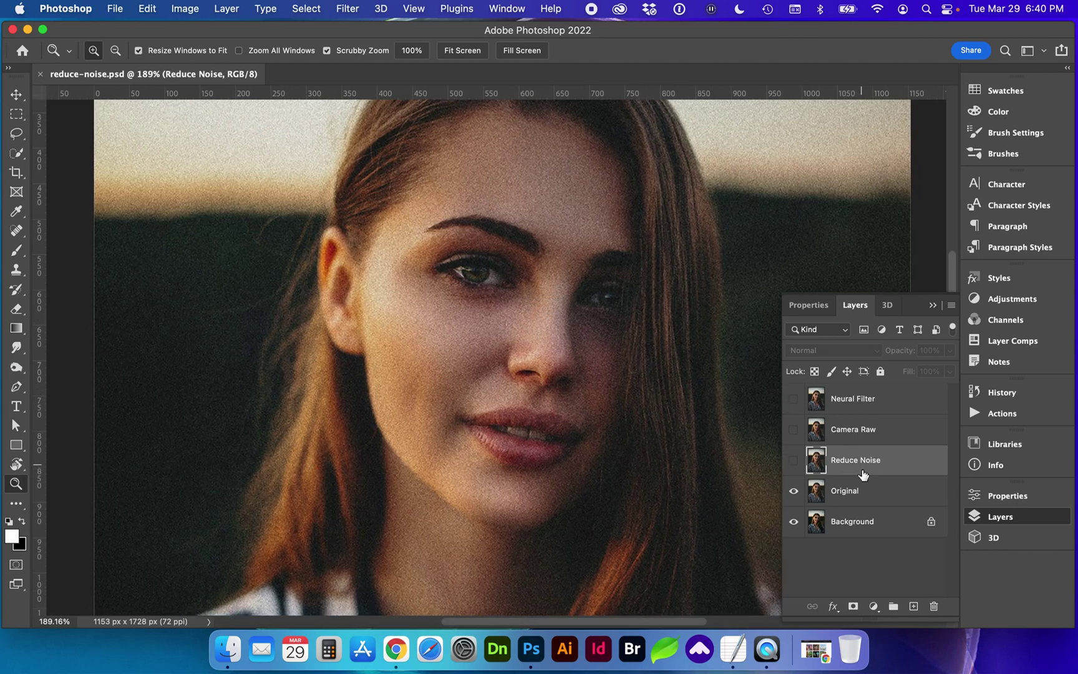
pyautogui.click(850, 493)
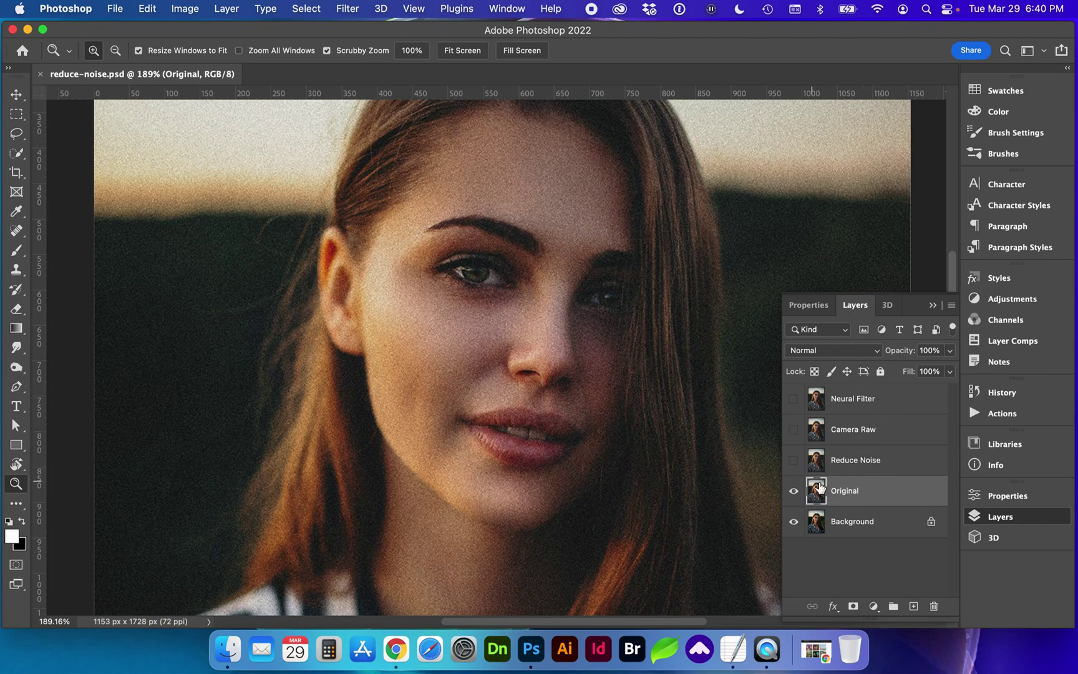
pyautogui.click(796, 463)
pyautogui.click(830, 463)
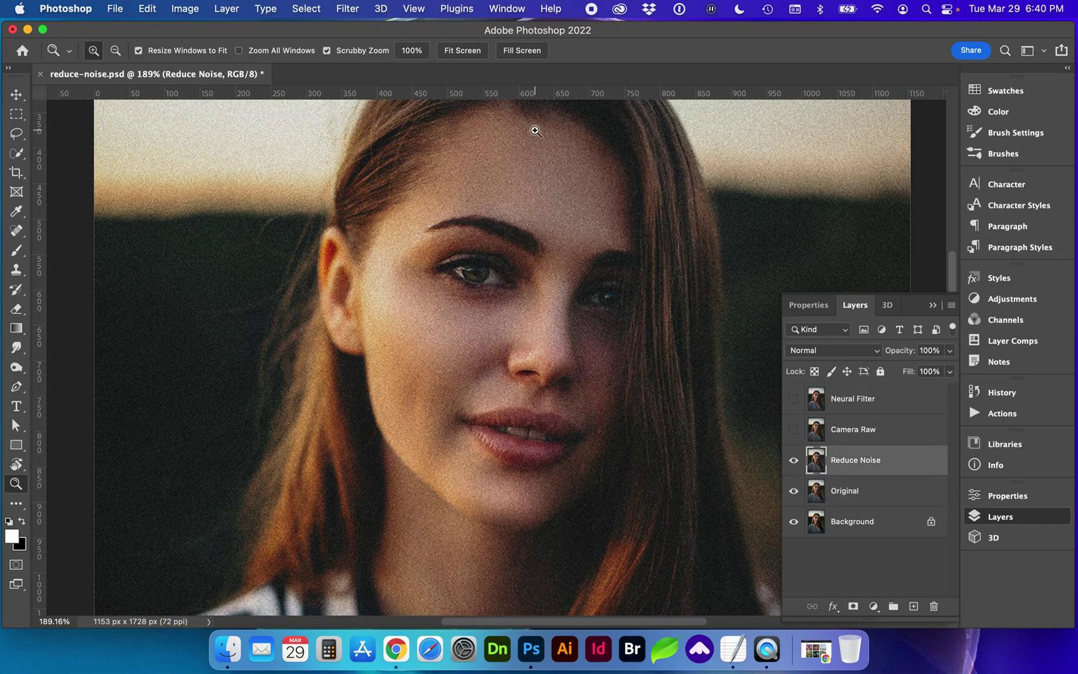
# - Open the Reduce Noise filter and frame its preview on the face at 300%
pyautogui.click(347, 8)
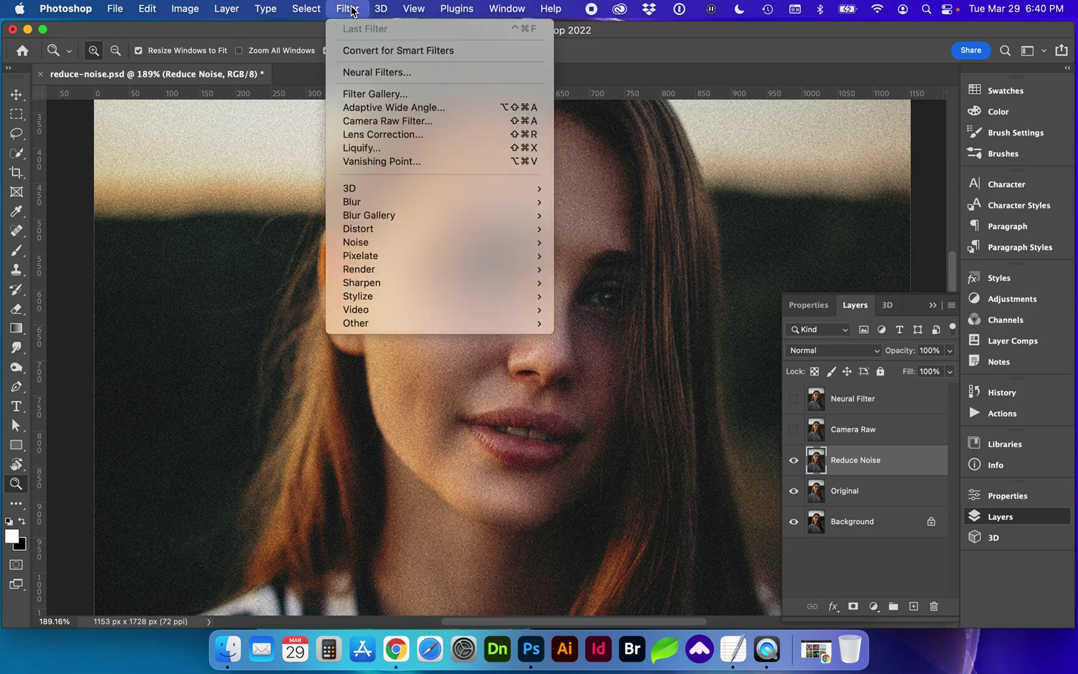
pyautogui.moveTo(370, 244)
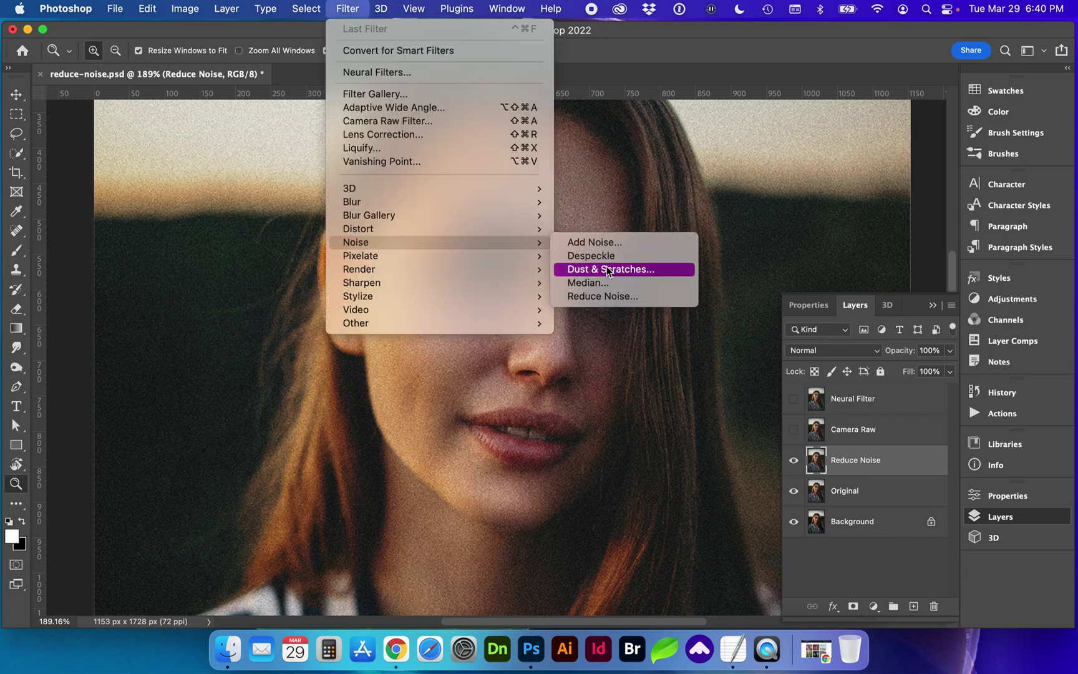
pyautogui.click(593, 294)
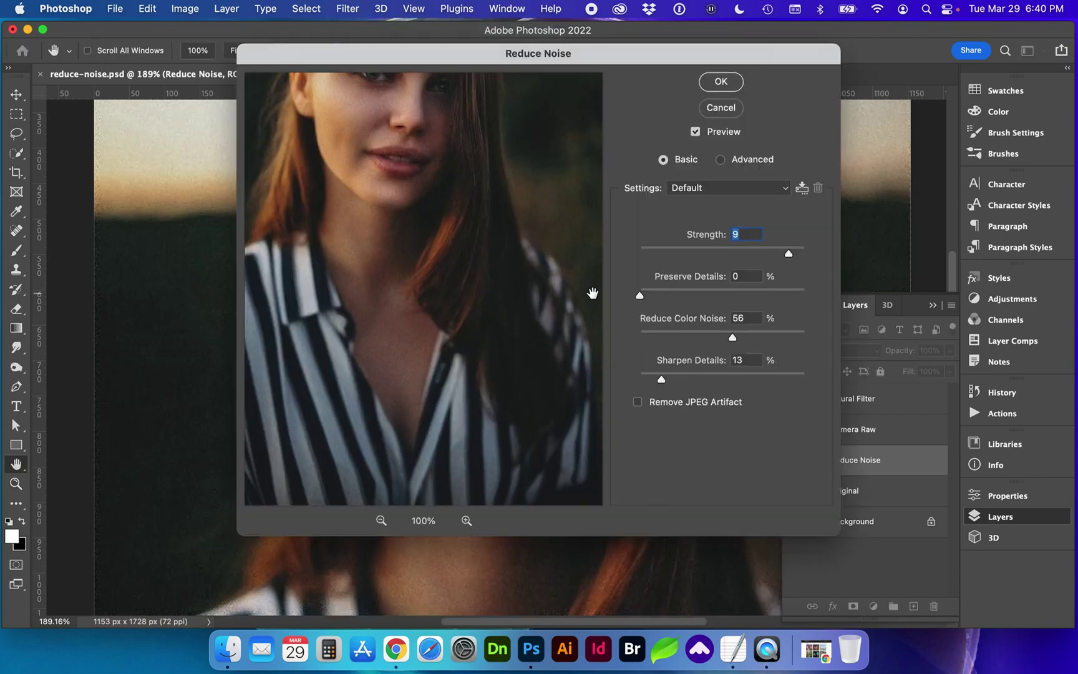
pyautogui.moveTo(445, 151); pyautogui.dragTo(570, 320)
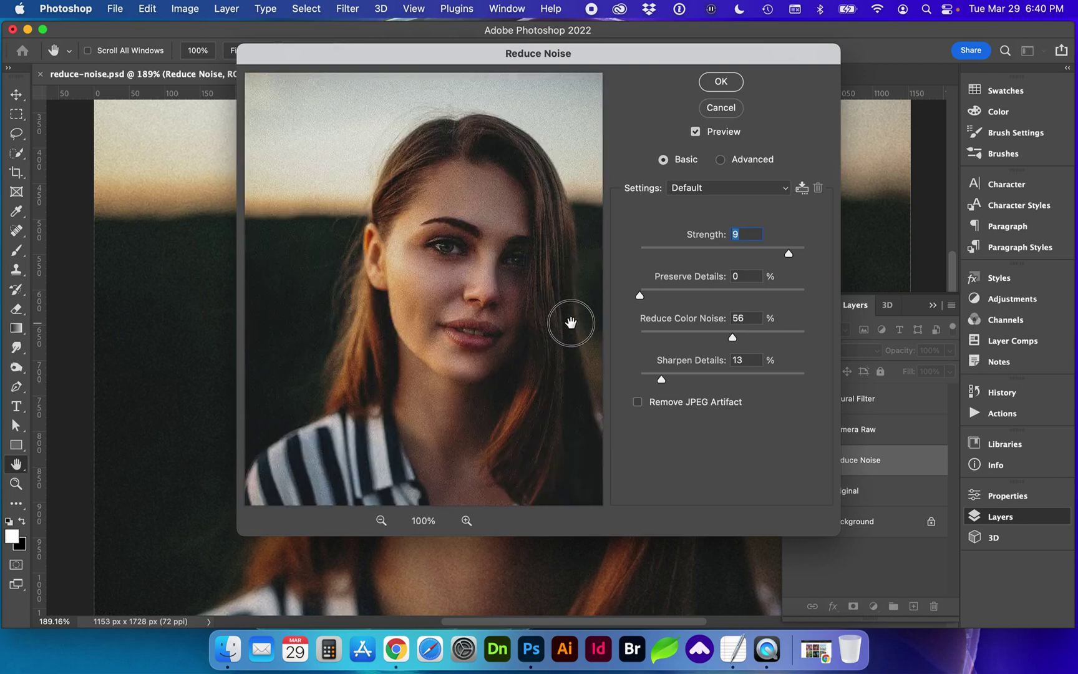
pyautogui.click(466, 520)
pyautogui.click(469, 520)
pyautogui.moveTo(536, 275); pyautogui.dragTo(526, 302)
# - Set Strength 9, Color Noise 82%, Sharpen Details 10%, and enable Remove JPEG Artifact
pyautogui.click(722, 249)
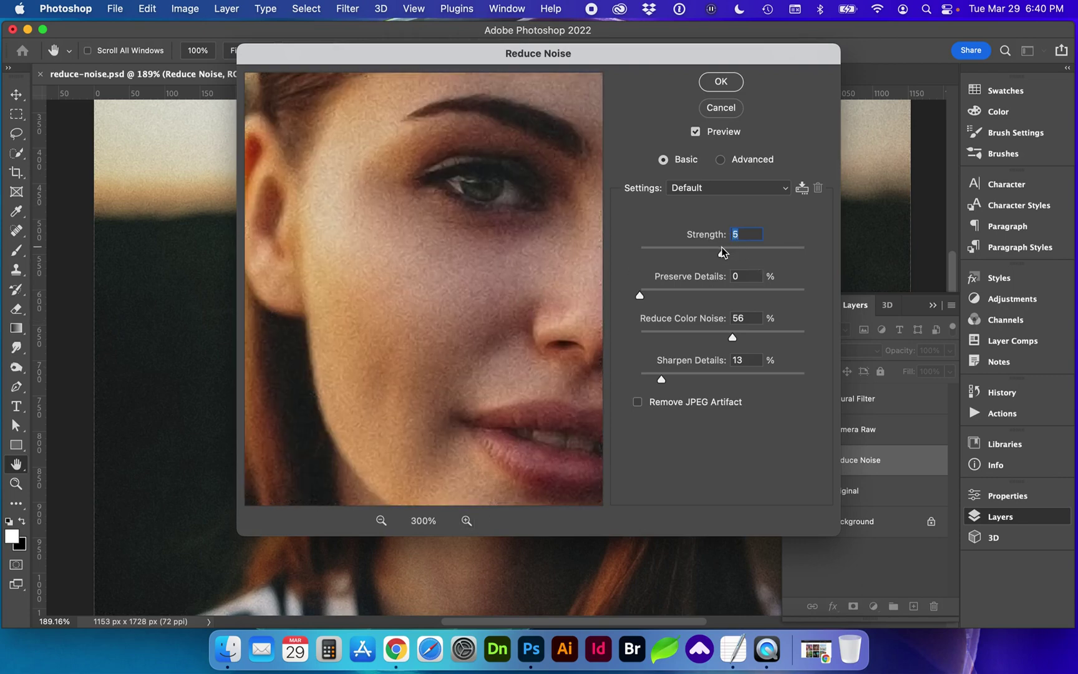
pyautogui.moveTo(721, 250); pyautogui.dragTo(764, 252)
pyautogui.moveTo(779, 252); pyautogui.dragTo(787, 255)
pyautogui.moveTo(683, 292); pyautogui.dragTo(635, 295)
pyautogui.moveTo(760, 337); pyautogui.dragTo(775, 337)
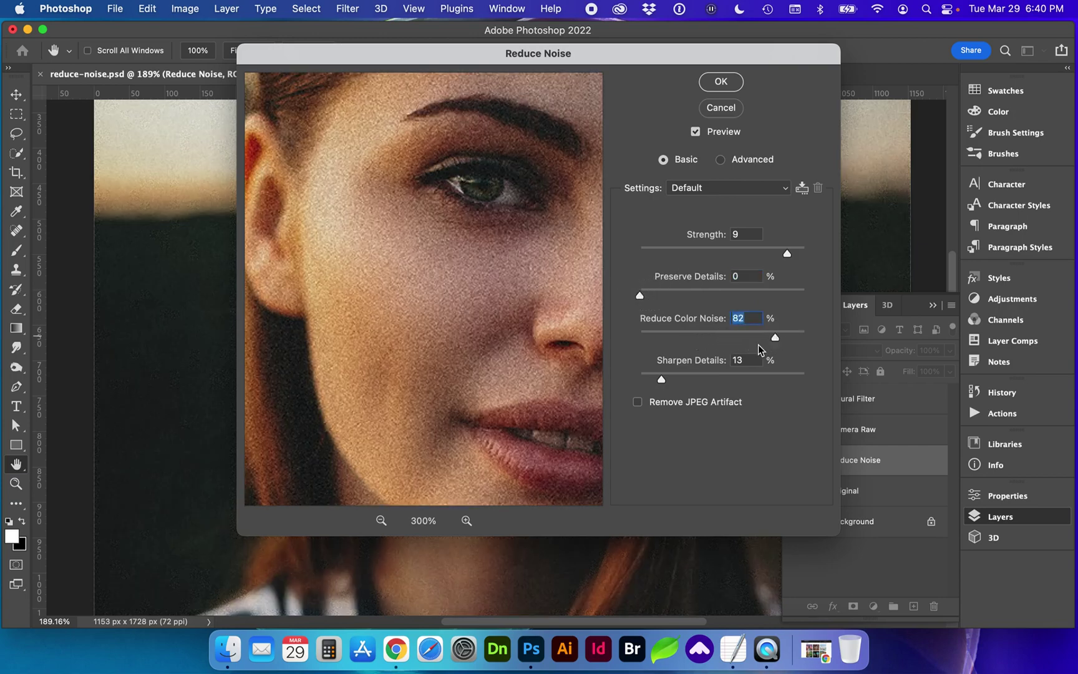
pyautogui.moveTo(661, 378)
pyautogui.mouseDown()
pyautogui.moveTo(645, 378)
pyautogui.moveTo(657, 378)
pyautogui.mouseUp()
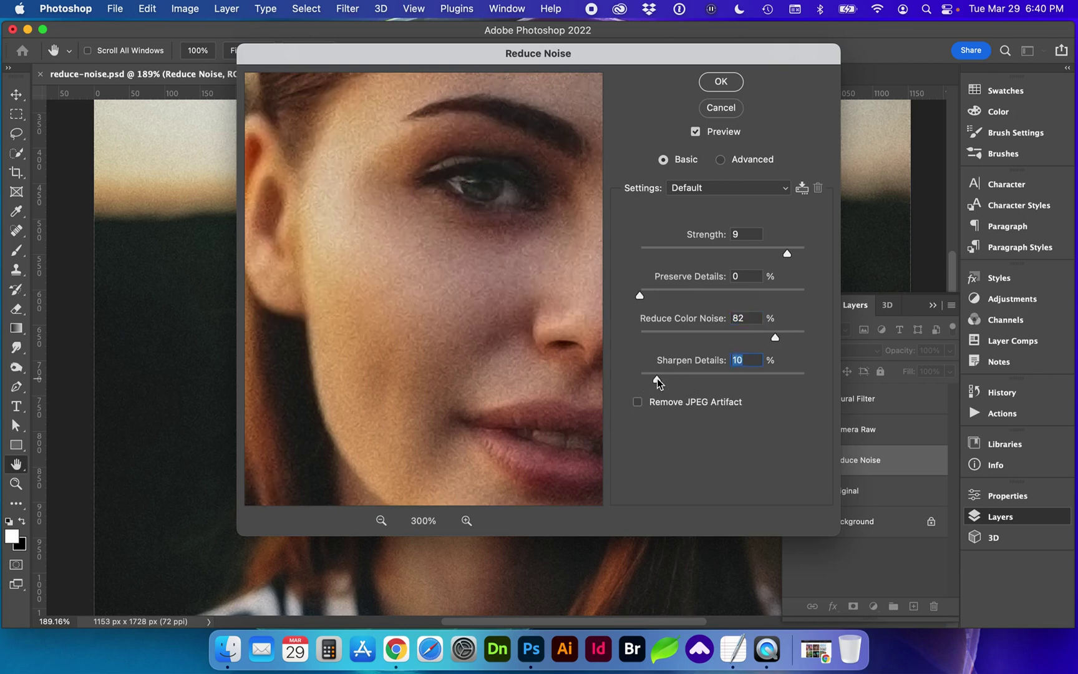
pyautogui.click(638, 403)
# - Check the eye at 100%, lower Preserve Details to 4, and apply the filter
pyautogui.moveTo(477, 241); pyautogui.dragTo(424, 308)
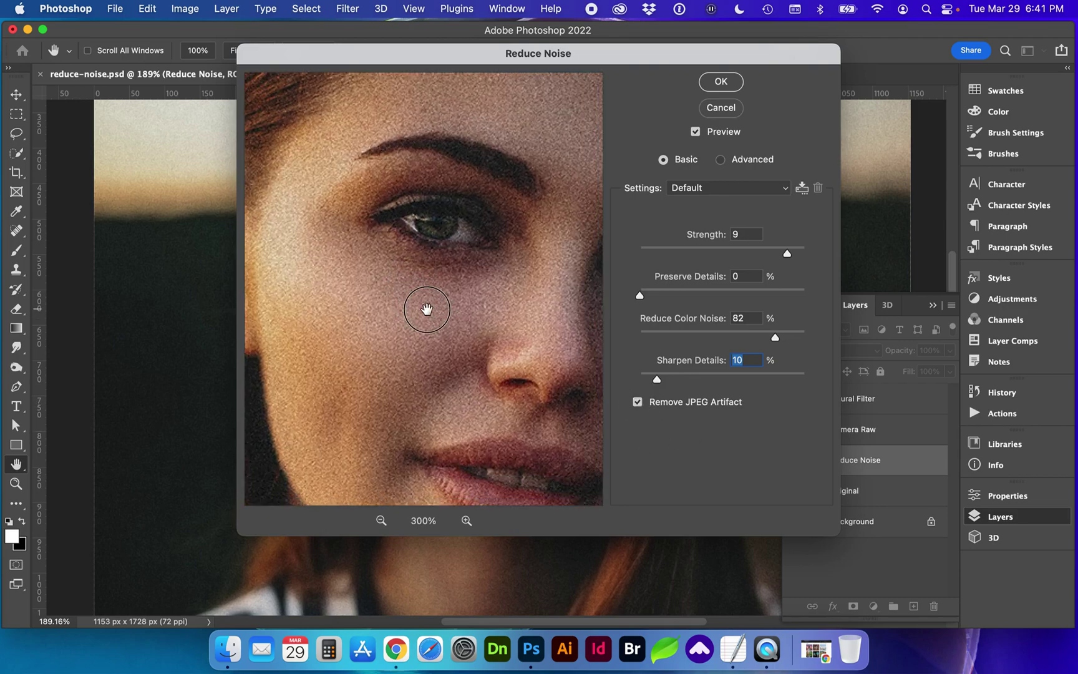
pyautogui.click(380, 520)
pyautogui.click(380, 521)
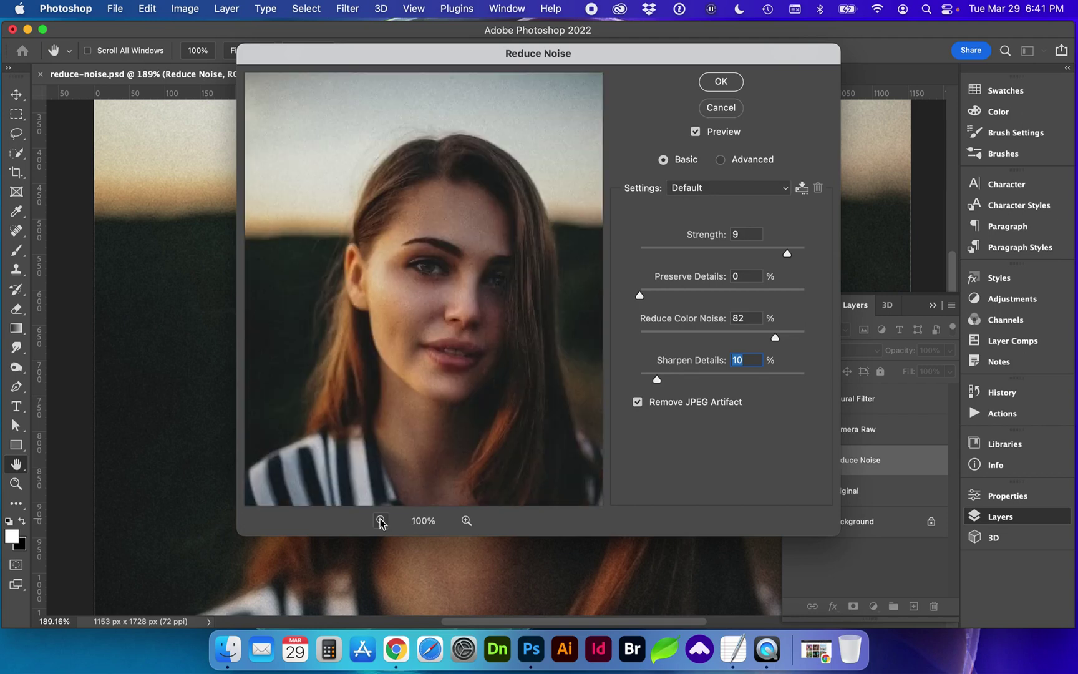
pyautogui.click(654, 294)
pyautogui.moveTo(649, 291); pyautogui.dragTo(646, 292)
pyautogui.click(721, 82)
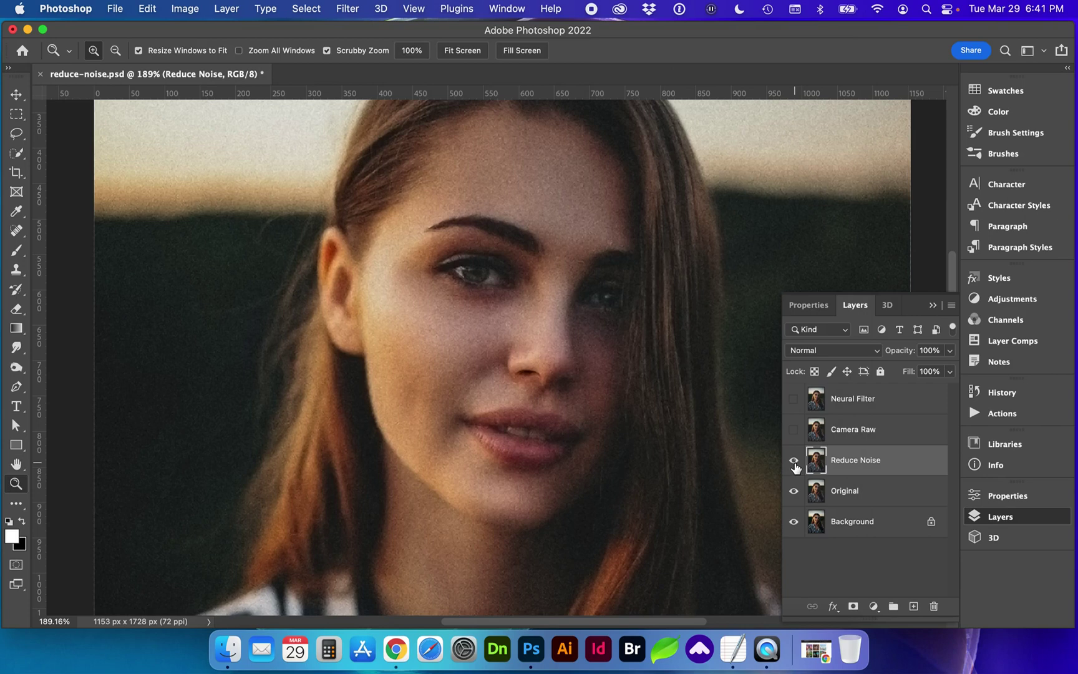
# - Add a layer mask to Reduce Noise and set a 40 px brush at 61% opacity
pyautogui.click(794, 462)
pyautogui.click(794, 463)
pyautogui.click(852, 606)
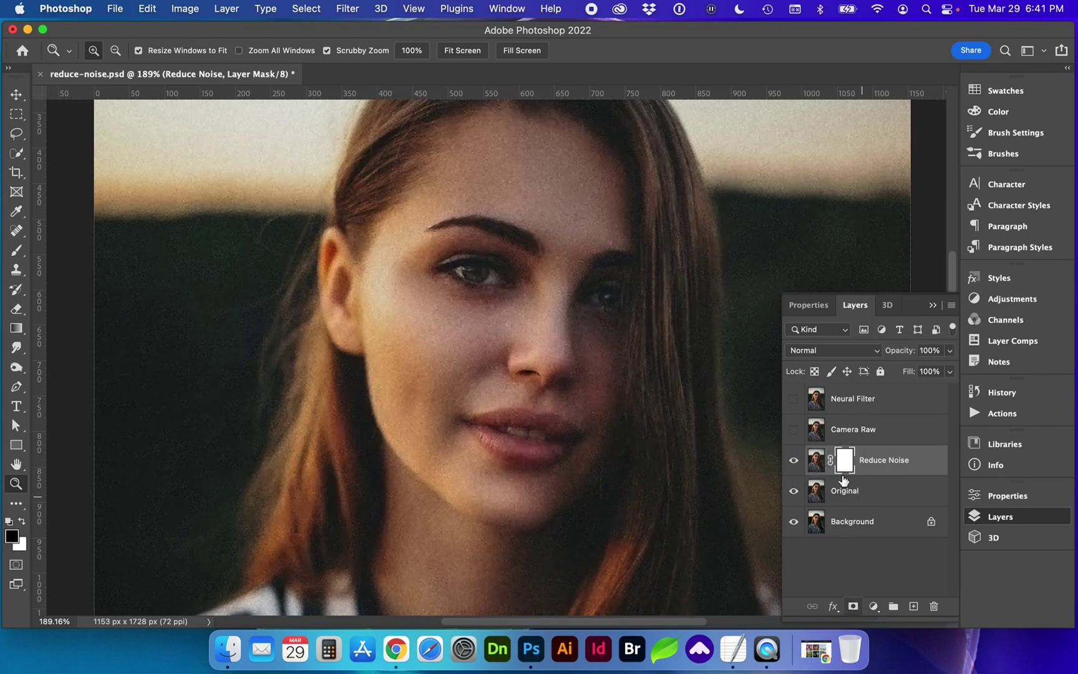
pyautogui.press('b')
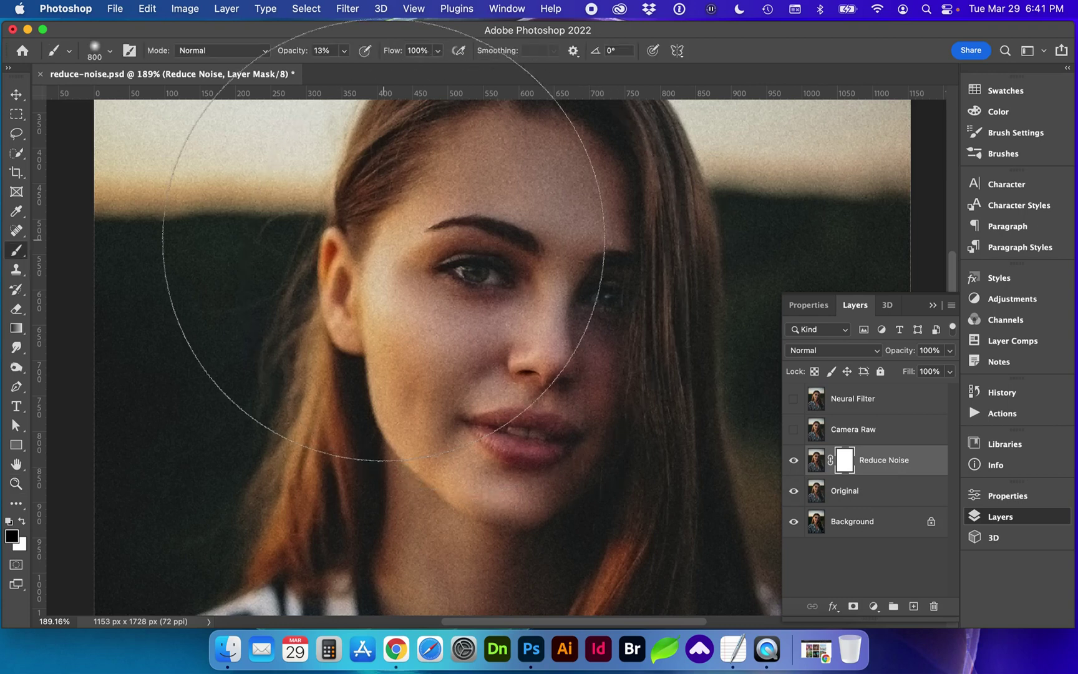
pyautogui.press('[')
pyautogui.press('[')
pyautogui.press('[')
pyautogui.press('[')
pyautogui.press('[')
pyautogui.press('[')
pyautogui.press('[')
pyautogui.press('[')
pyautogui.press('[')
pyautogui.press('[')
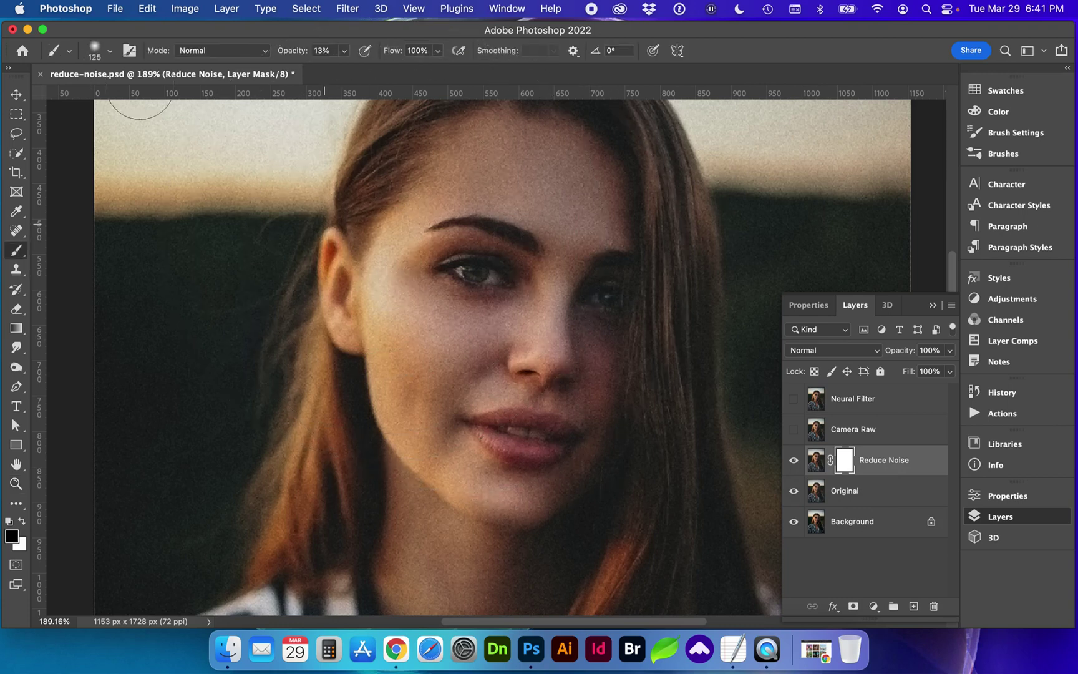
pyautogui.click(345, 52)
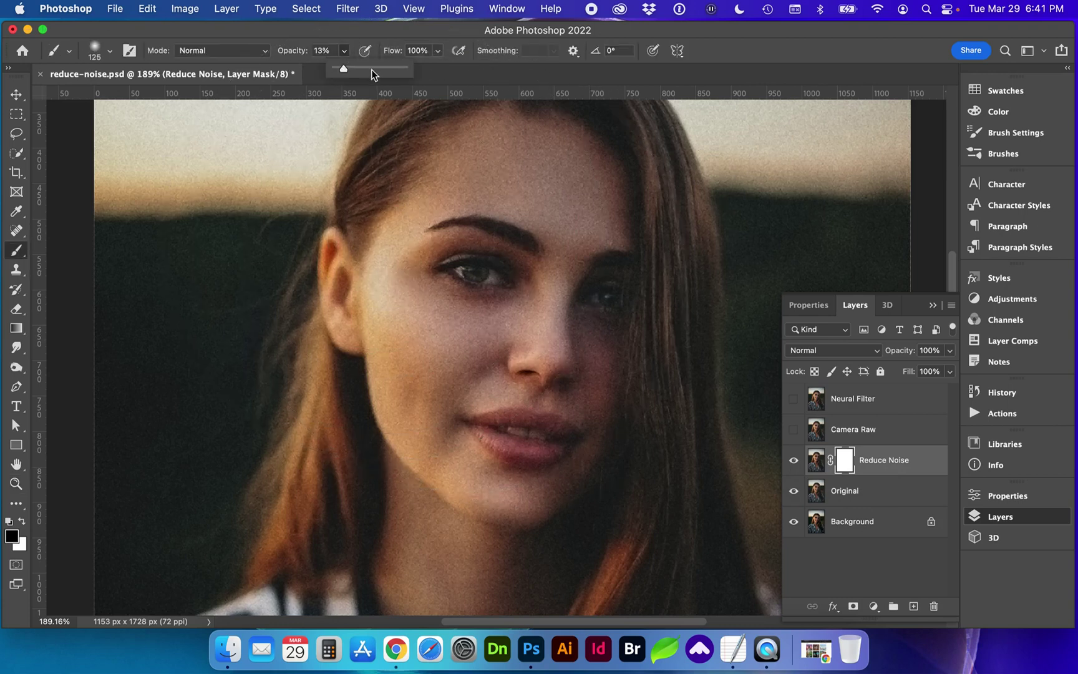
pyautogui.click(377, 70)
pyautogui.click(428, 30)
pyautogui.press('[')
pyautogui.press('[')
pyautogui.press('[')
pyautogui.press('[')
pyautogui.press('[')
pyautogui.press('[')
pyautogui.press('[')
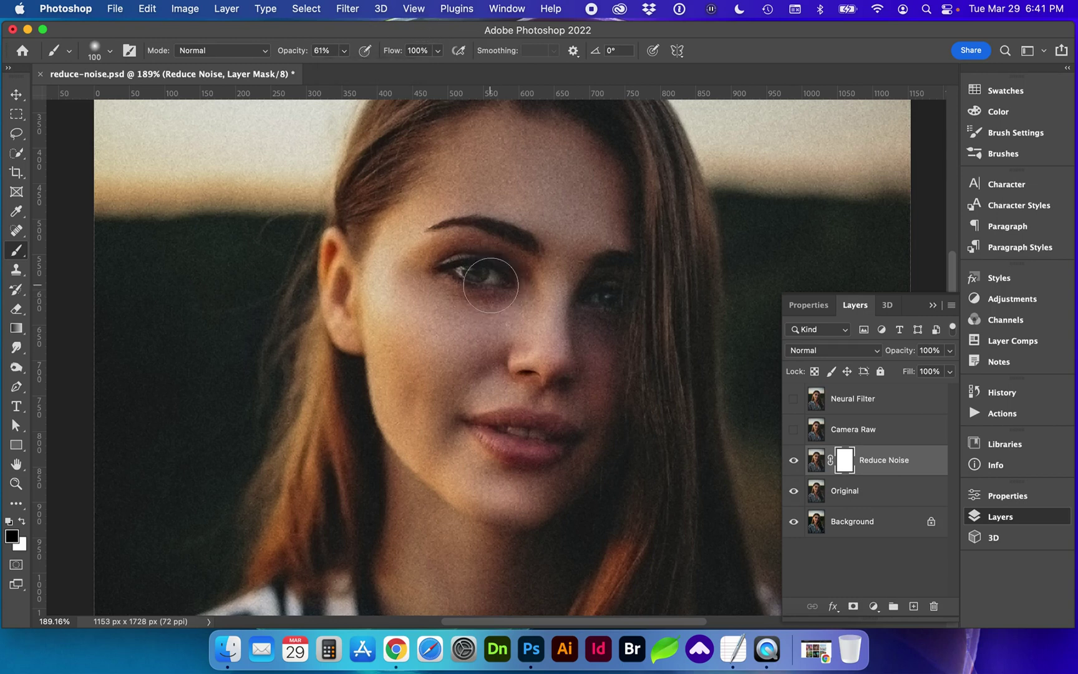
# - Paint the mask black over both eyes and along the left and right hair strands
pyautogui.moveTo(490, 269)
pyautogui.mouseDown()
pyautogui.moveTo(449, 270)
pyautogui.moveTo(469, 260)
pyautogui.moveTo(484, 275)
pyautogui.mouseUp()
pyautogui.moveTo(599, 297)
pyautogui.mouseDown()
pyautogui.moveTo(625, 302)
pyautogui.moveTo(602, 301)
pyautogui.mouseUp()
pyautogui.press('super+minus')
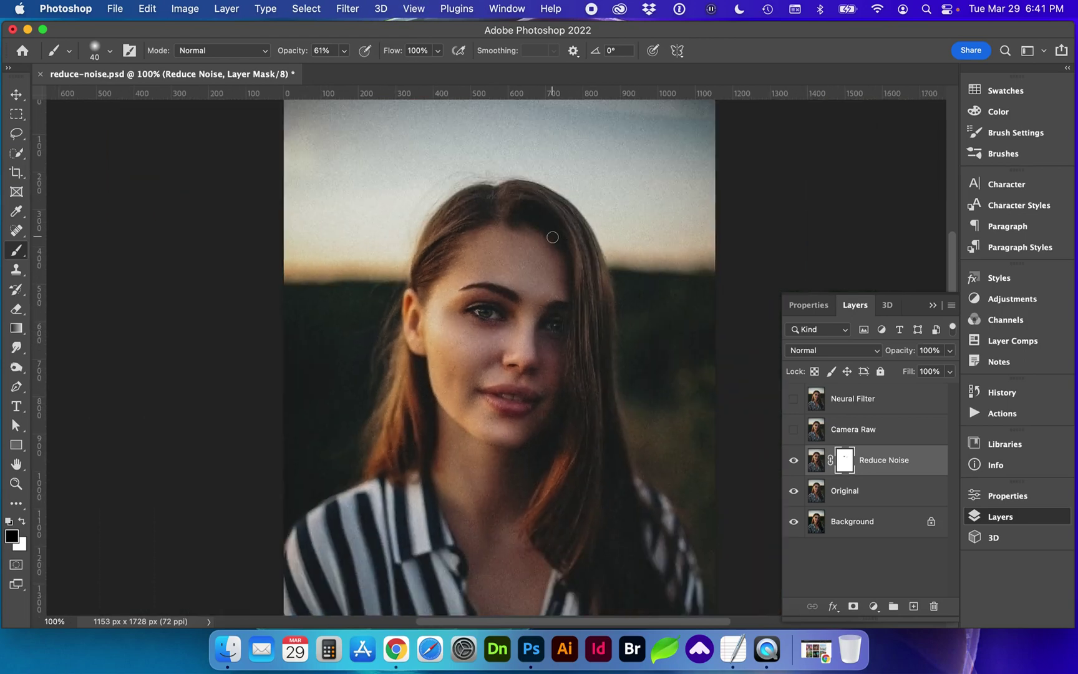
pyautogui.moveTo(542, 219); pyautogui.dragTo(585, 253)
pyautogui.press(']')
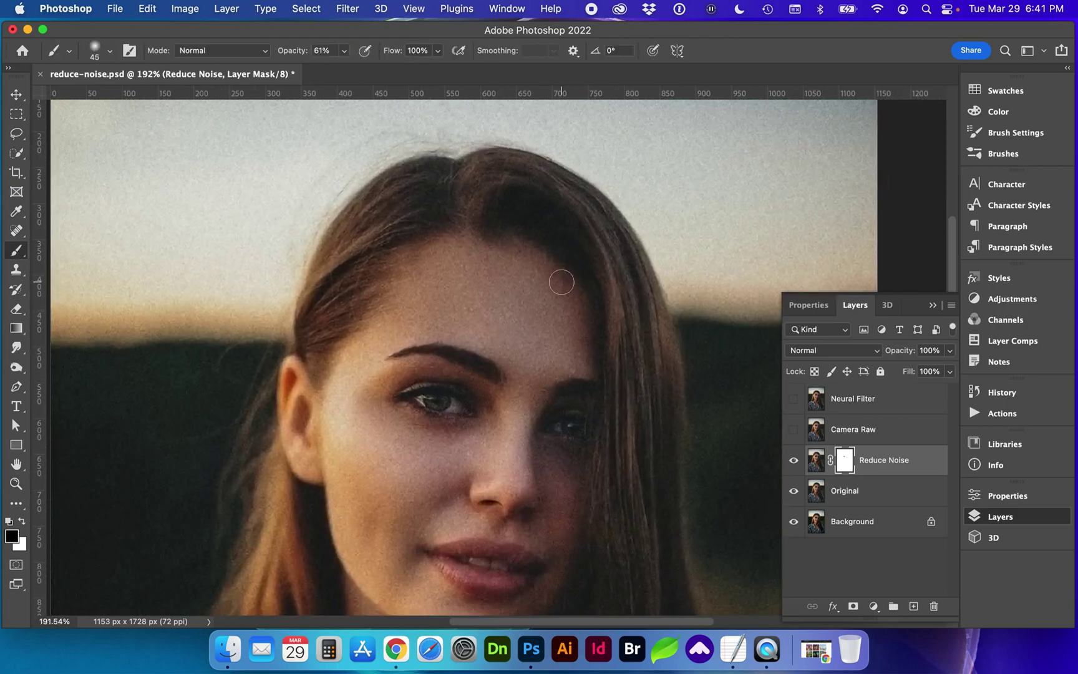
pyautogui.press(']')
pyautogui.press(']')
pyautogui.press(']')
pyautogui.press(']')
pyautogui.press(']')
pyautogui.moveTo(426, 200)
pyautogui.mouseDown()
pyautogui.moveTo(329, 303)
pyautogui.moveTo(396, 209)
pyautogui.moveTo(324, 298)
pyautogui.moveTo(387, 204)
pyautogui.mouseUp()
pyautogui.moveTo(484, 182)
pyautogui.mouseDown()
pyautogui.moveTo(603, 256)
pyautogui.moveTo(635, 327)
pyautogui.moveTo(642, 456)
pyautogui.mouseUp()
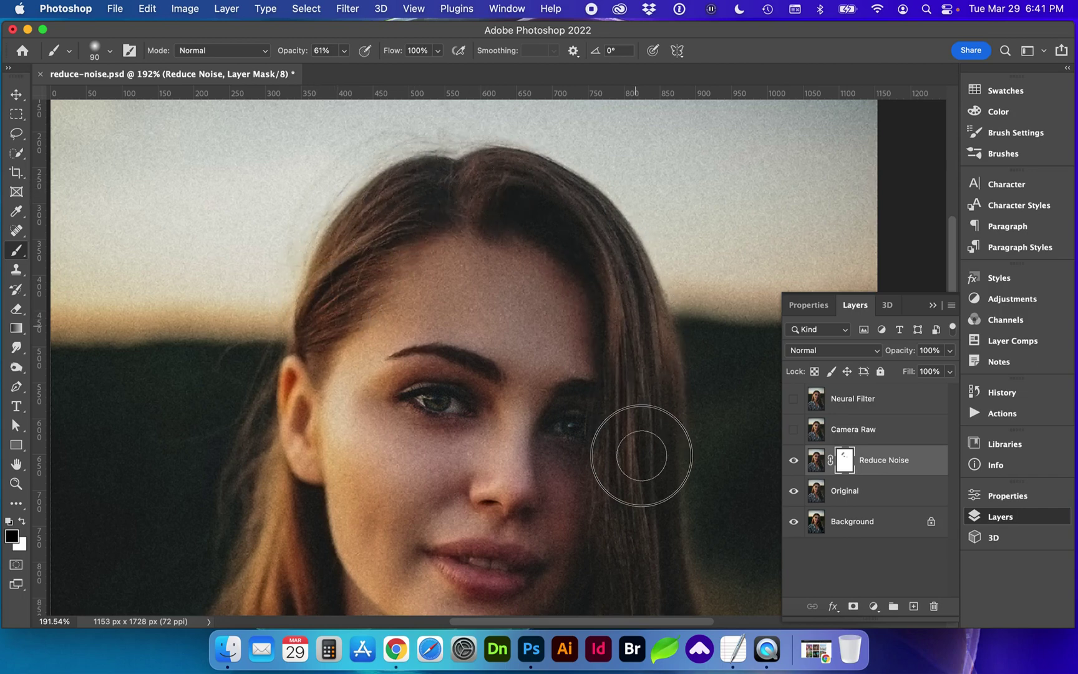
pyautogui.scroll(-5, 632, 493)
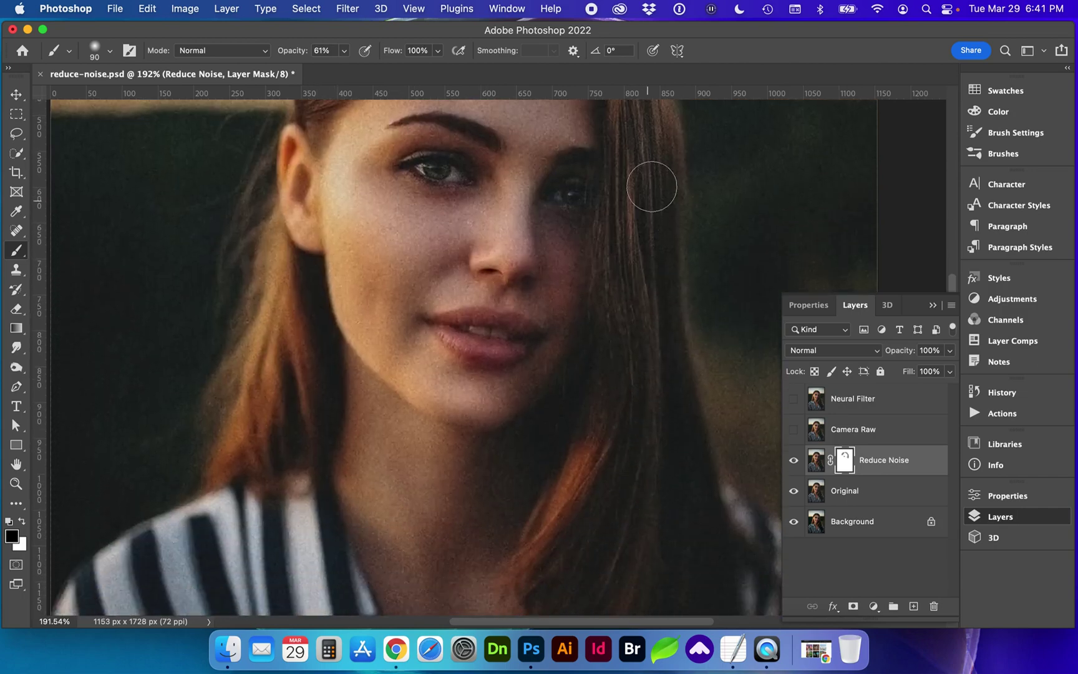
pyautogui.moveTo(652, 187)
pyautogui.mouseDown()
pyautogui.moveTo(648, 497)
pyautogui.moveTo(650, 256)
pyautogui.moveTo(619, 514)
pyautogui.moveTo(591, 573)
pyautogui.moveTo(625, 528)
pyautogui.moveTo(640, 469)
pyautogui.moveTo(652, 164)
pyautogui.moveTo(646, 104)
pyautogui.mouseUp()
pyautogui.scroll(5, 625, 320)
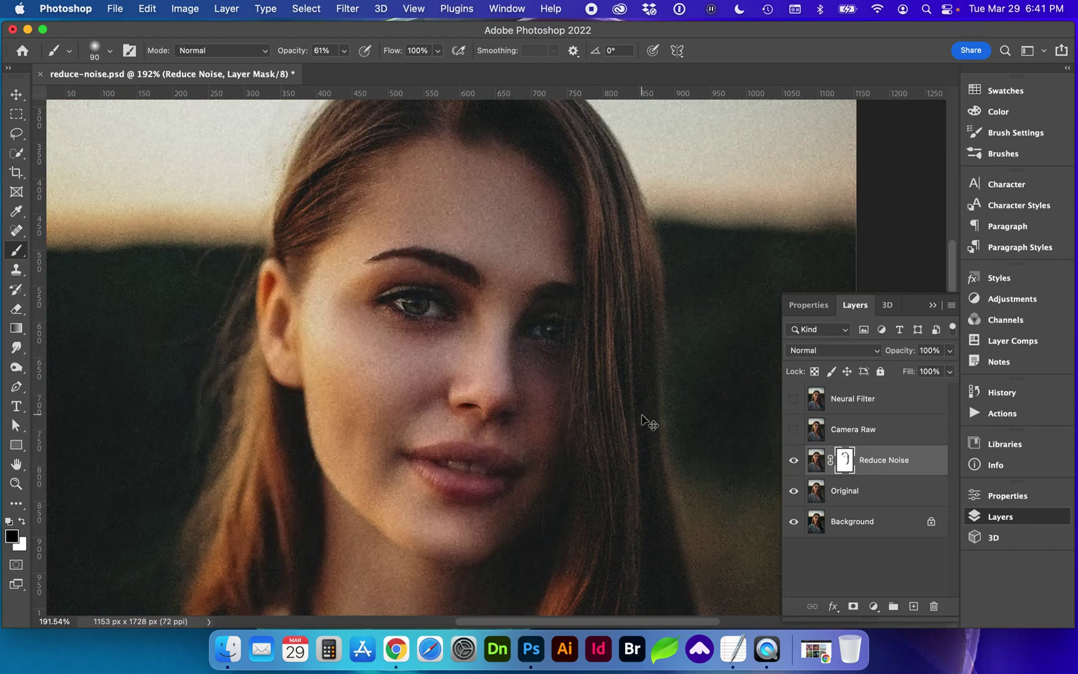
# - Compare the face before and after, then hide the Reduce Noise layer
pyautogui.press('super+0')
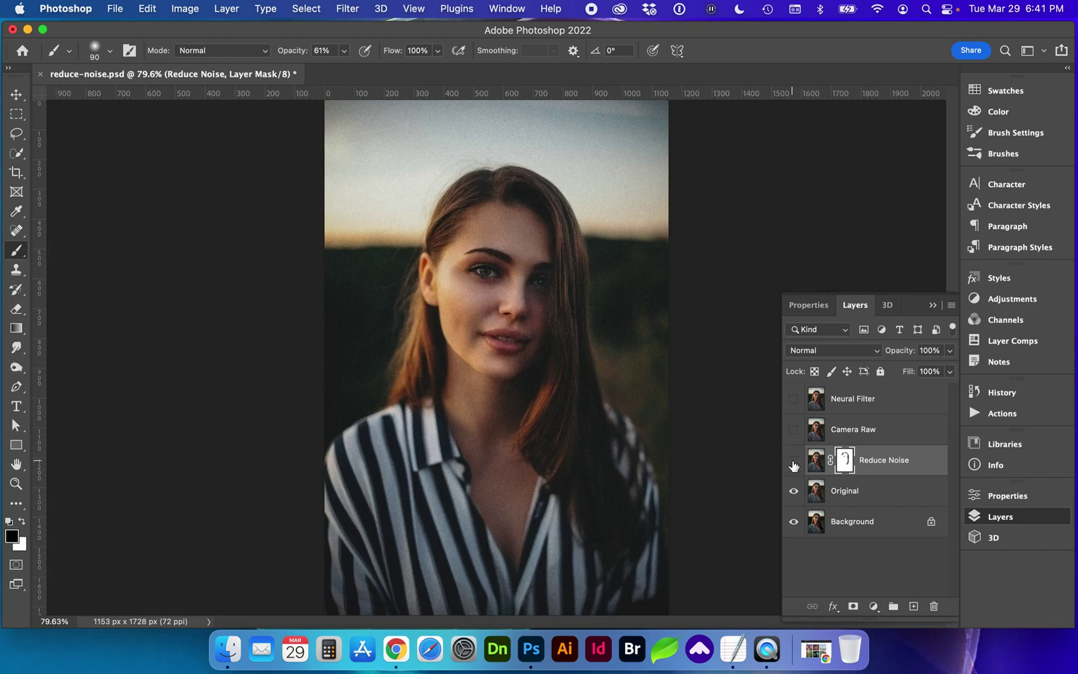
pyautogui.click(793, 462)
pyautogui.press('z')
pyautogui.moveTo(554, 309); pyautogui.dragTo(603, 344)
pyautogui.click(792, 463)
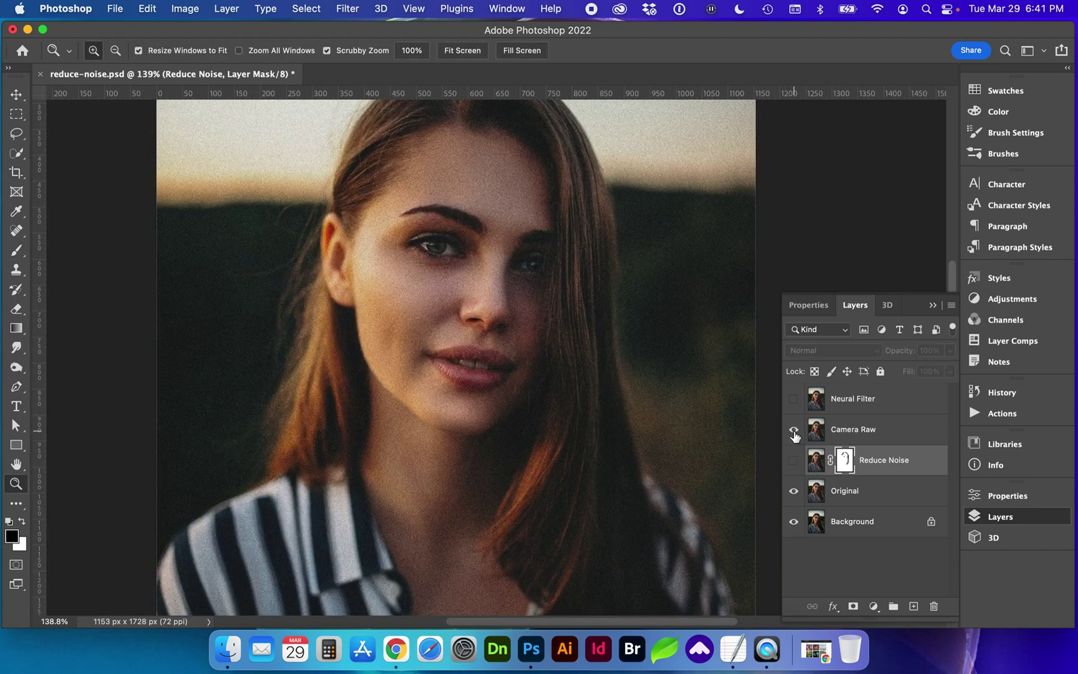
# - Select the Camera Raw layer, zoom to the face, and launch the Camera Raw filter
pyautogui.click(878, 434)
pyautogui.moveTo(496, 360); pyautogui.dragTo(515, 373)
pyautogui.click(344, 8)
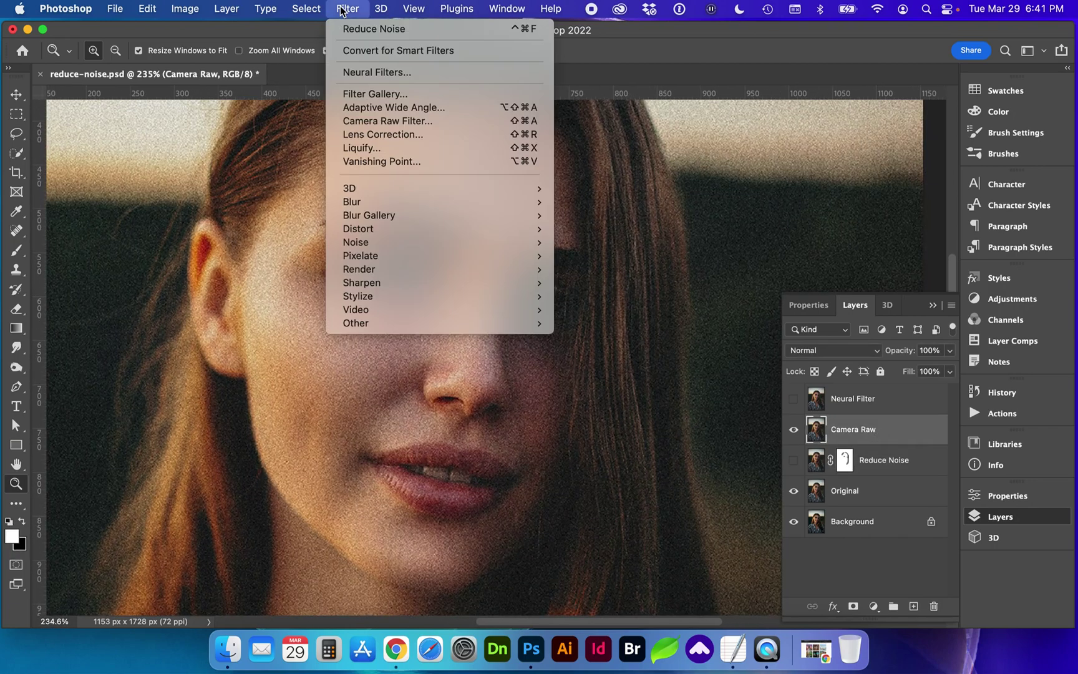
pyautogui.click(359, 122)
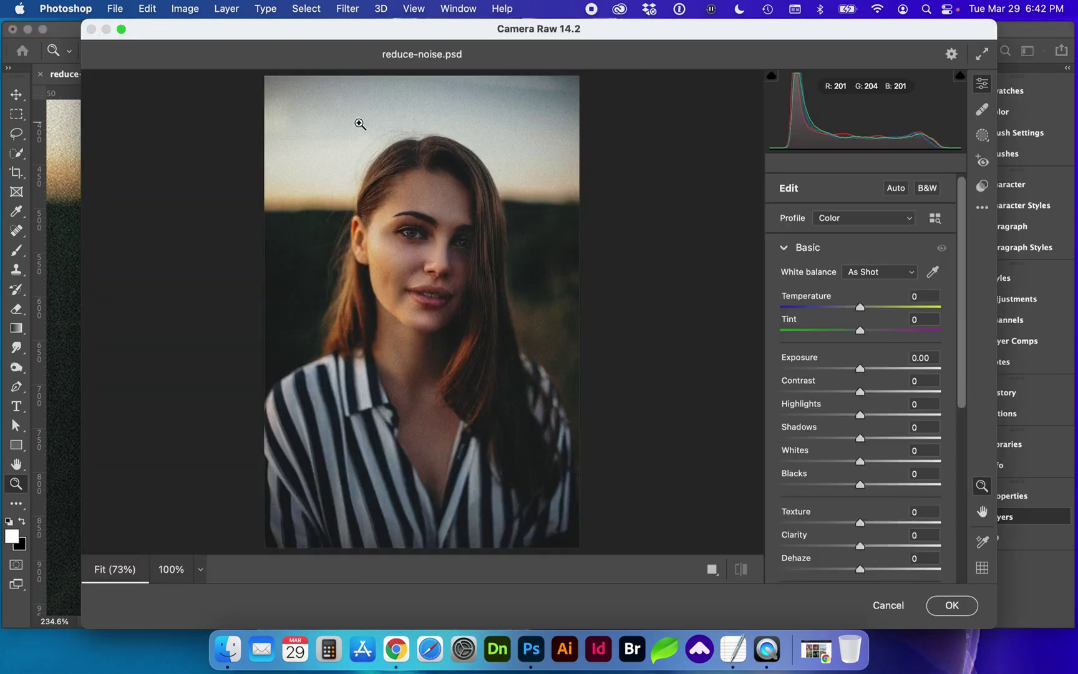
# - Set Texture to -87 and Clarity to -48 in the Basic panel
pyautogui.moveTo(441, 242); pyautogui.dragTo(510, 299)
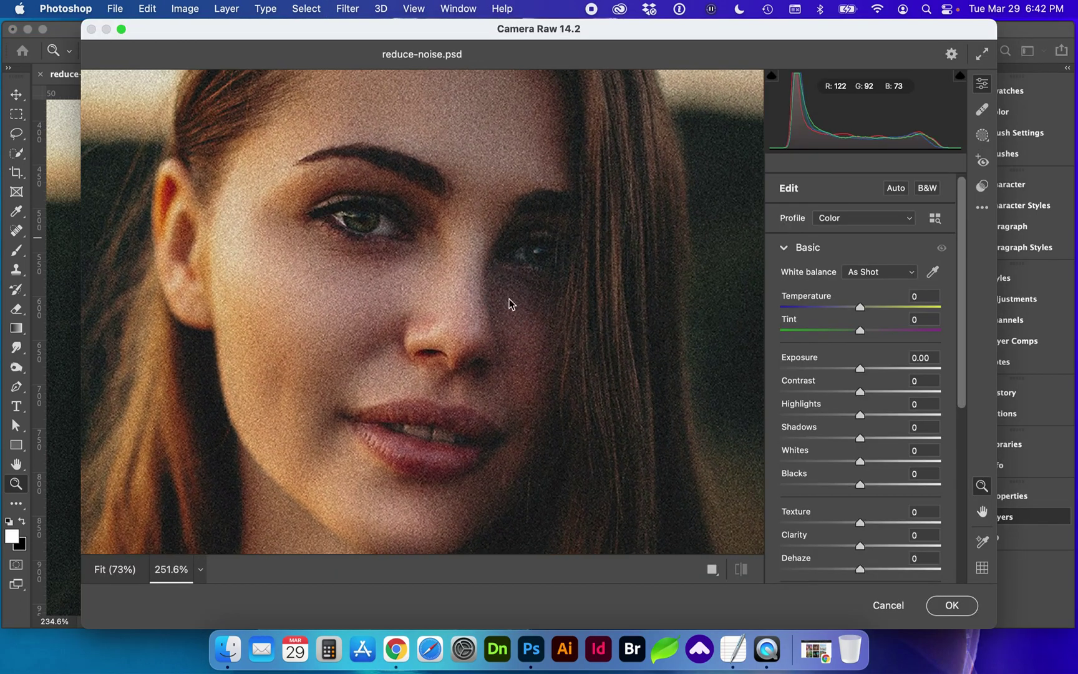
pyautogui.scroll(-1, 831, 325)
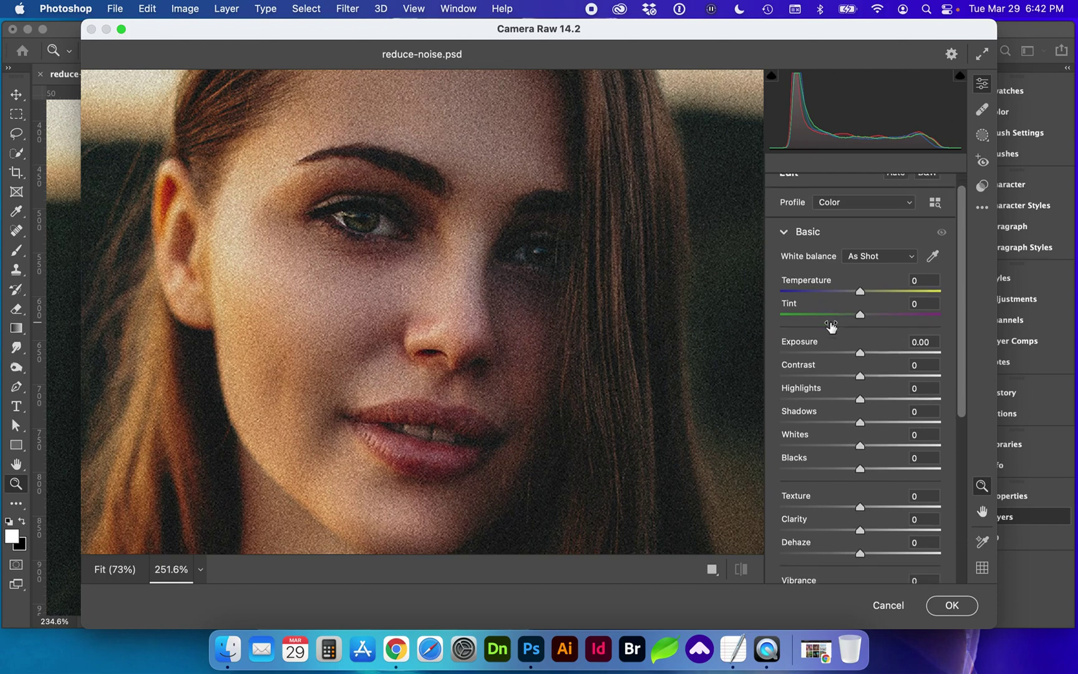
pyautogui.click(784, 233)
pyautogui.click(794, 248)
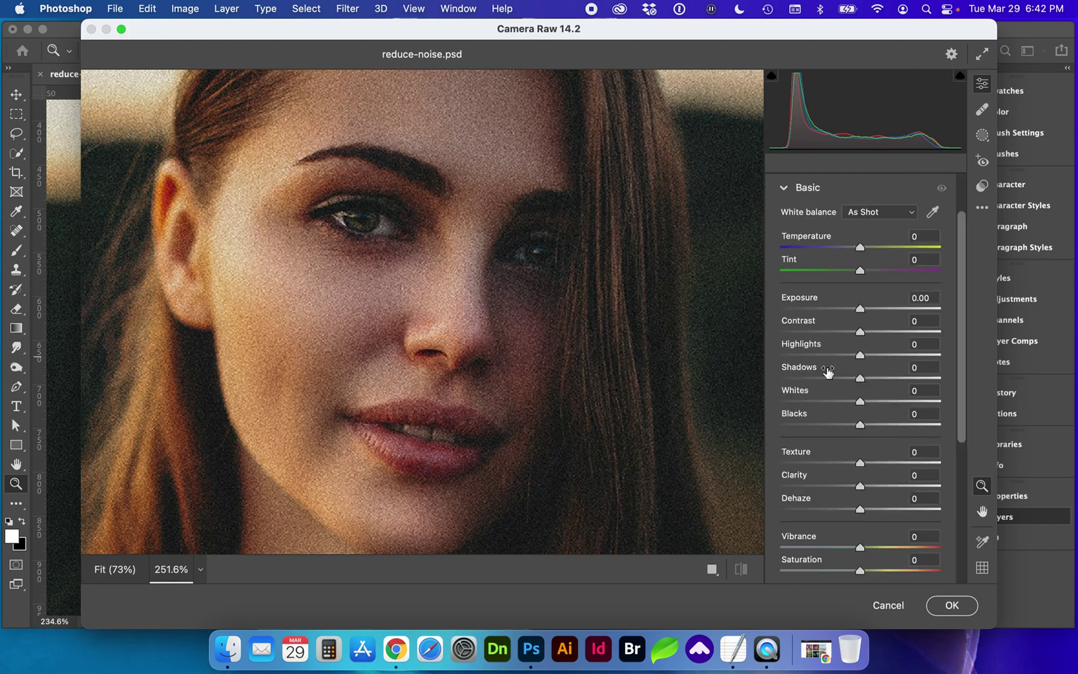
pyautogui.scroll(-3, 828, 371)
pyautogui.moveTo(860, 438); pyautogui.dragTo(791, 416)
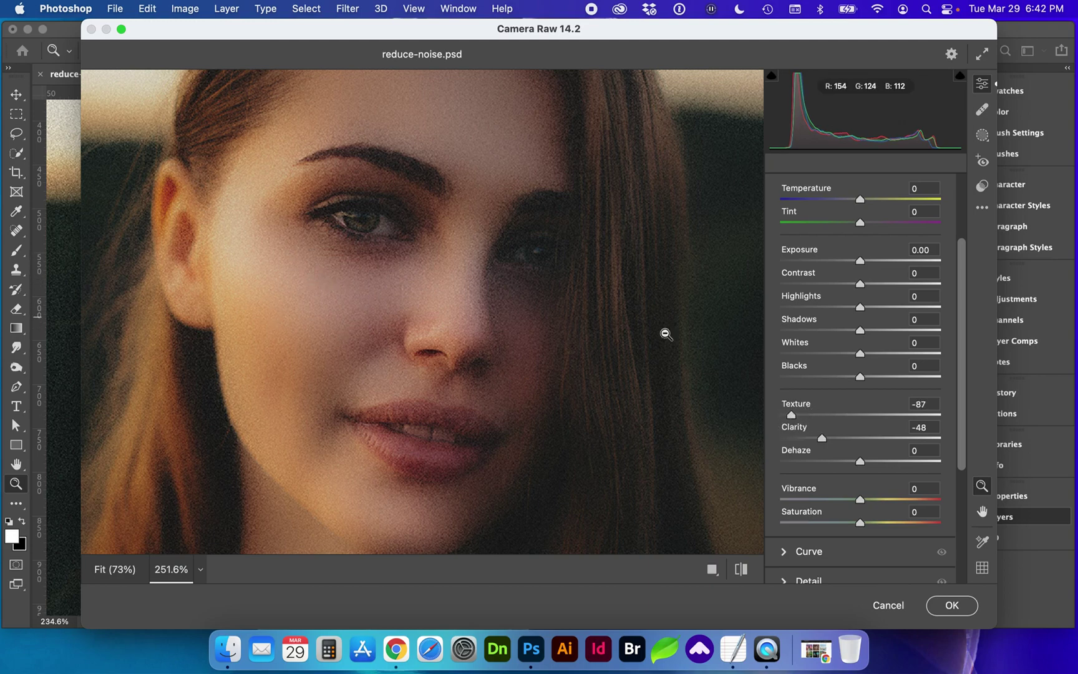
pyautogui.scroll(-5, 818, 339)
pyautogui.scroll(-2, 818, 340)
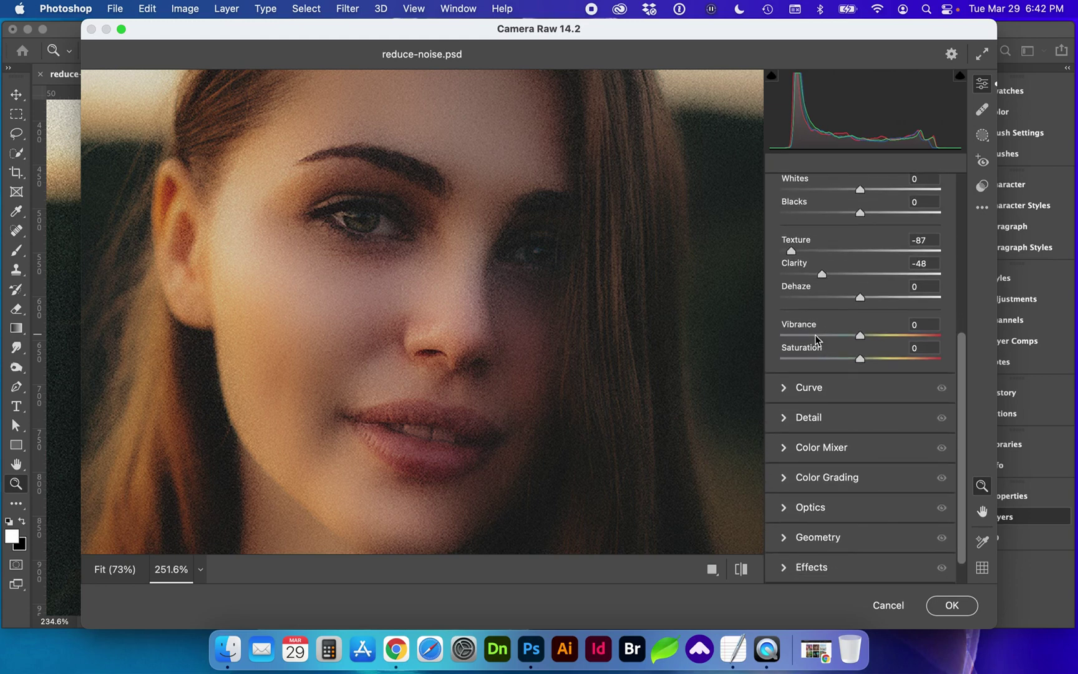
pyautogui.click(788, 418)
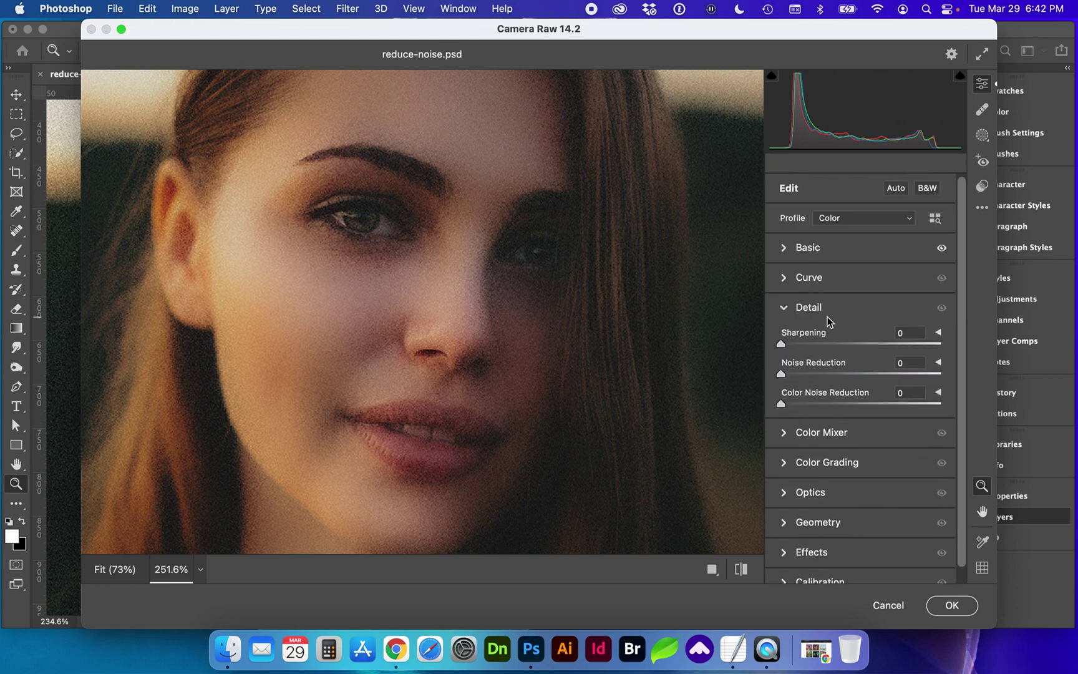
# - Set Noise Reduction 89, Color Noise Reduction 92, Sharpening 16, apply, and compare the layer on/off
pyautogui.moveTo(814, 377); pyautogui.dragTo(939, 376)
pyautogui.click(931, 374)
pyautogui.moveTo(930, 373); pyautogui.dragTo(922, 374)
pyautogui.moveTo(781, 403); pyautogui.dragTo(927, 405)
pyautogui.moveTo(781, 343); pyautogui.dragTo(825, 350)
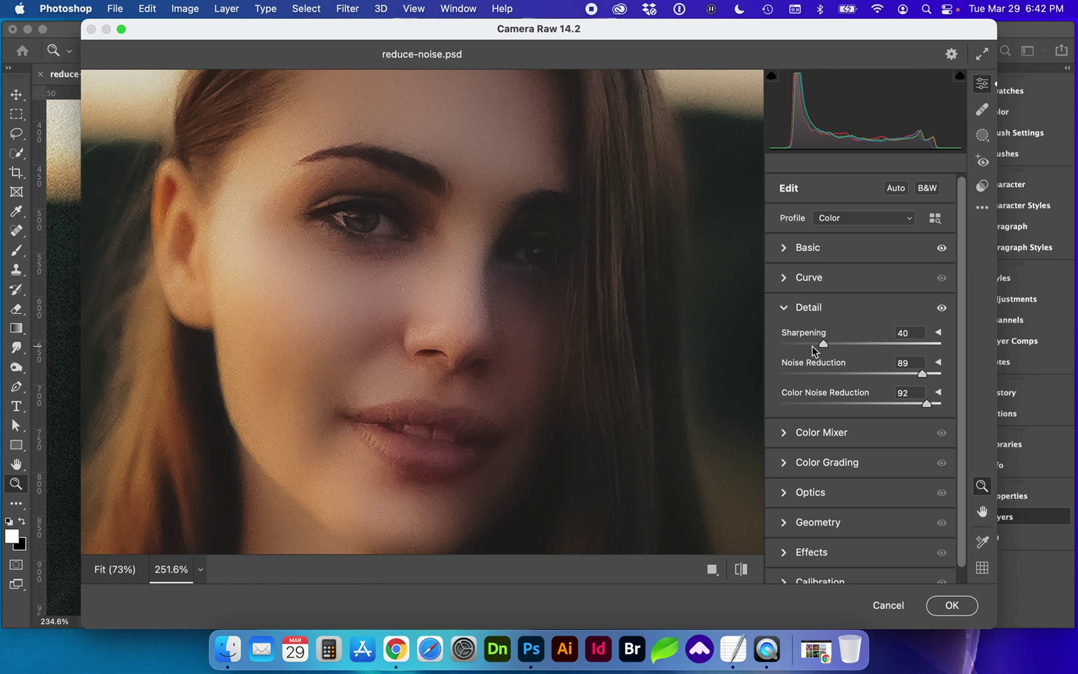
pyautogui.moveTo(799, 342); pyautogui.dragTo(800, 342)
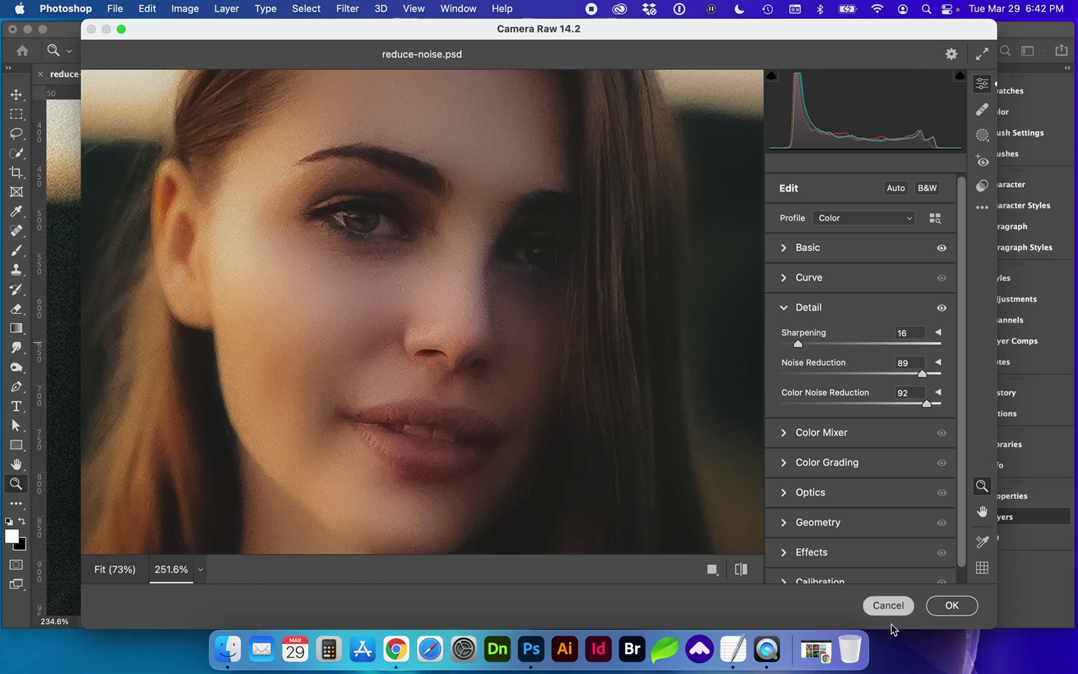
pyautogui.click(948, 606)
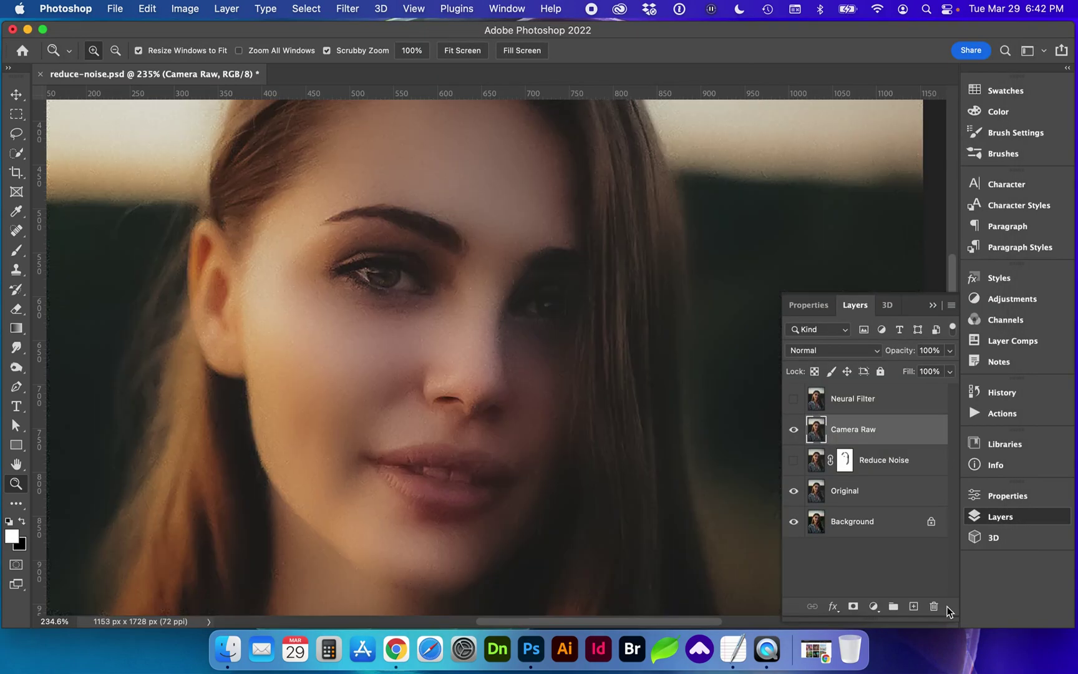
pyautogui.click(794, 430)
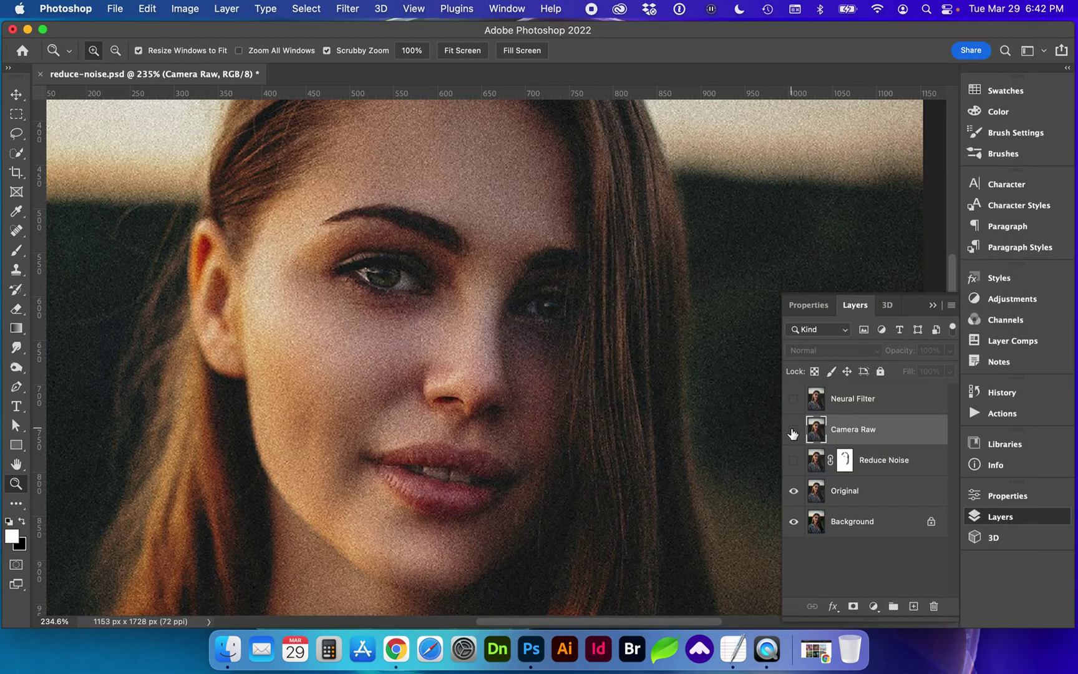
pyautogui.click(794, 430)
# - Add a layer mask to the Camera Raw layer and set the brush to 78% opacity
pyautogui.press('super+0')
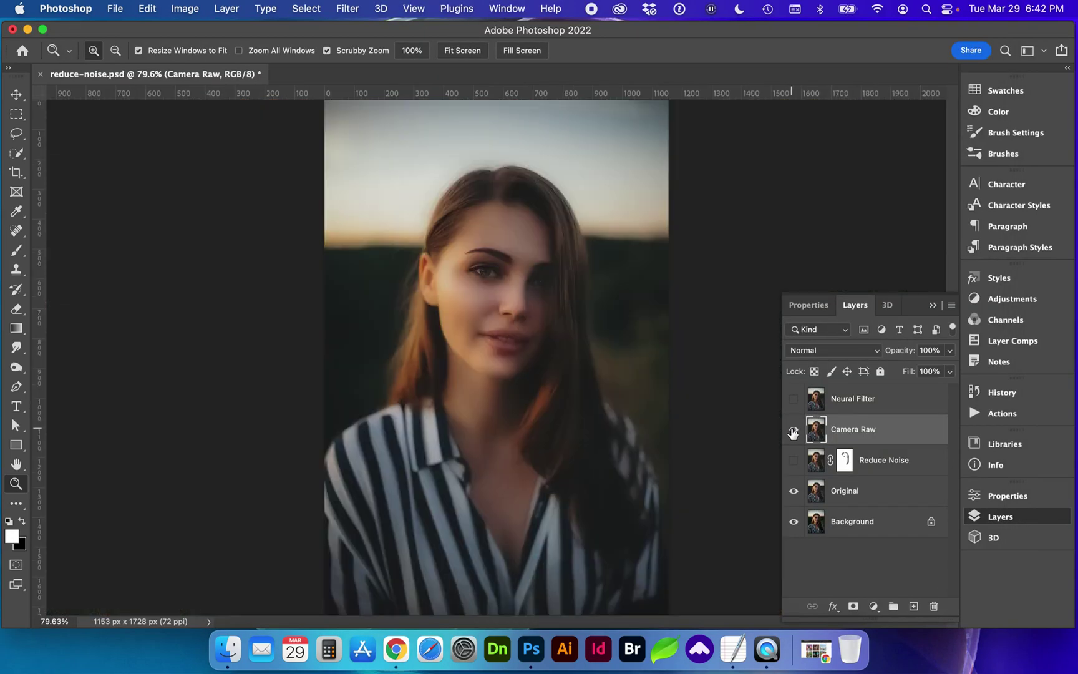
pyautogui.press('super+plus')
pyautogui.press('super+plus')
pyautogui.scroll(5, 682, 281)
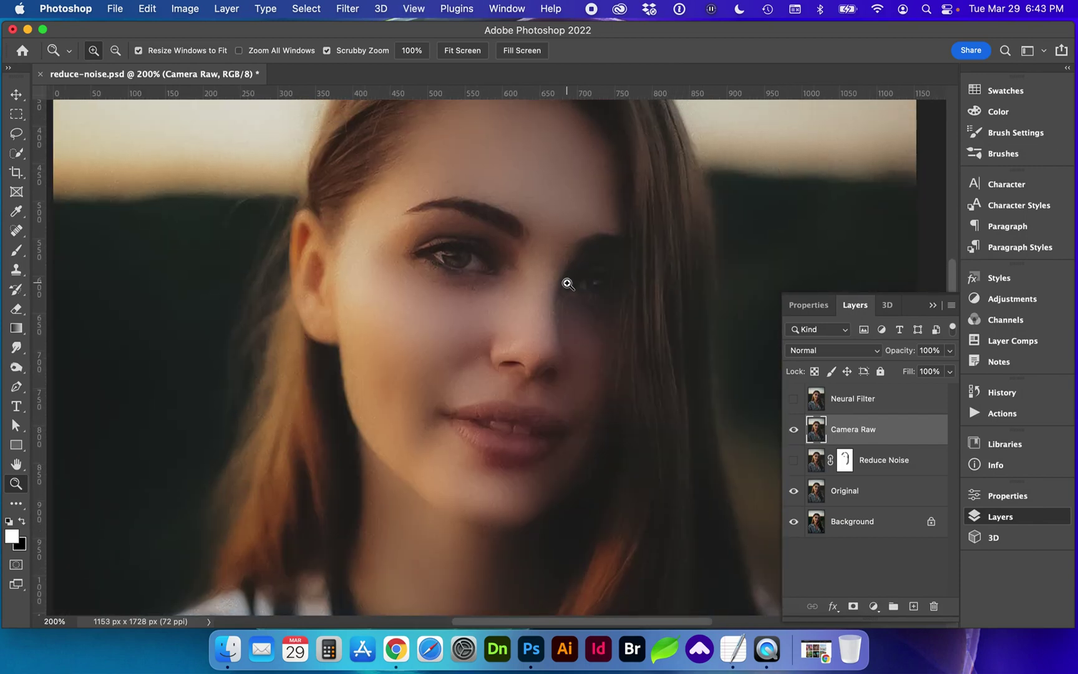
pyautogui.moveTo(568, 284)
pyautogui.mouseDown()
pyautogui.moveTo(584, 298)
pyautogui.moveTo(530, 265)
pyautogui.moveTo(549, 277)
pyautogui.mouseUp()
pyautogui.click(853, 605)
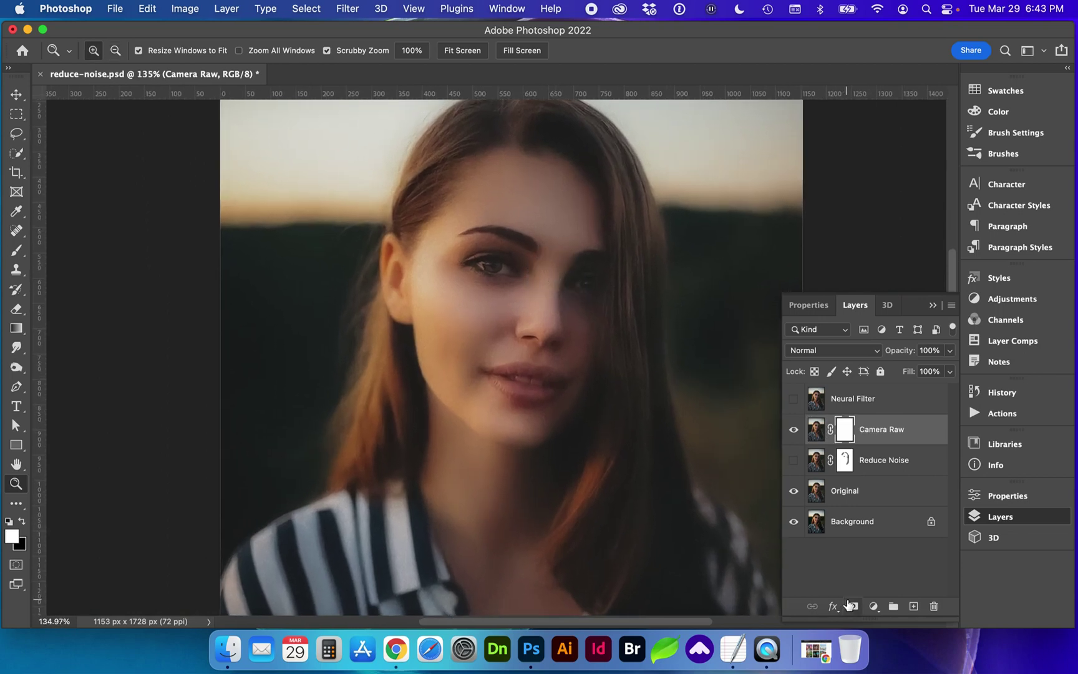
pyautogui.press('x')
pyautogui.press('b')
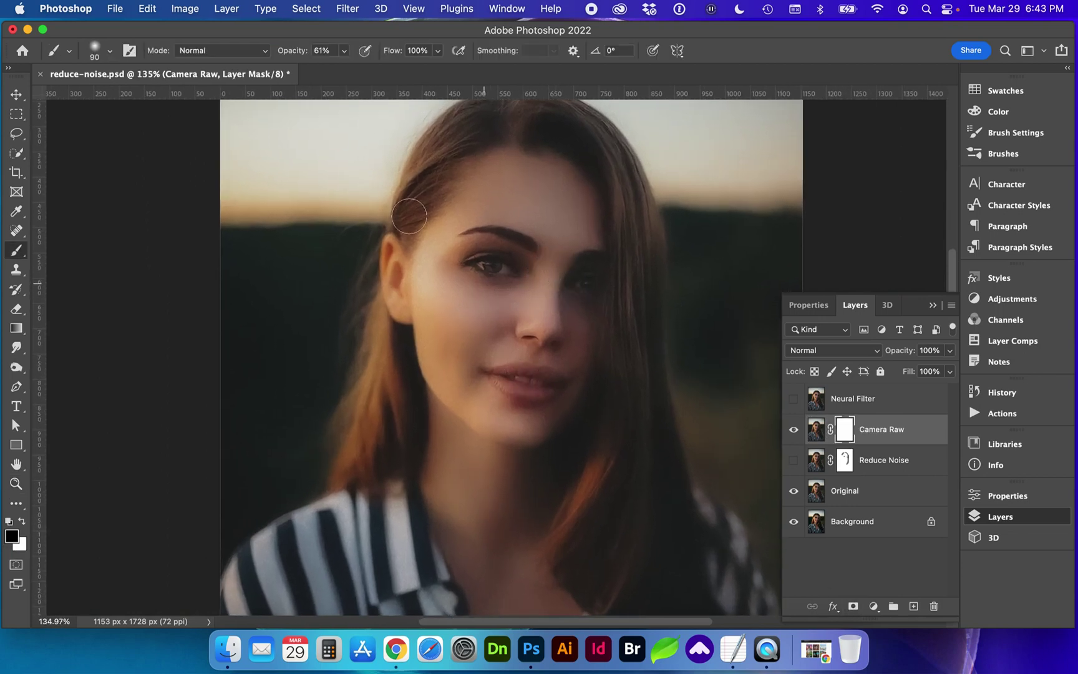
pyautogui.click(344, 51)
pyautogui.moveTo(346, 67); pyautogui.dragTo(355, 69)
# - Zoom in on the eyes and paint original detail back into both with a 40 px brush
pyautogui.press('super+space')
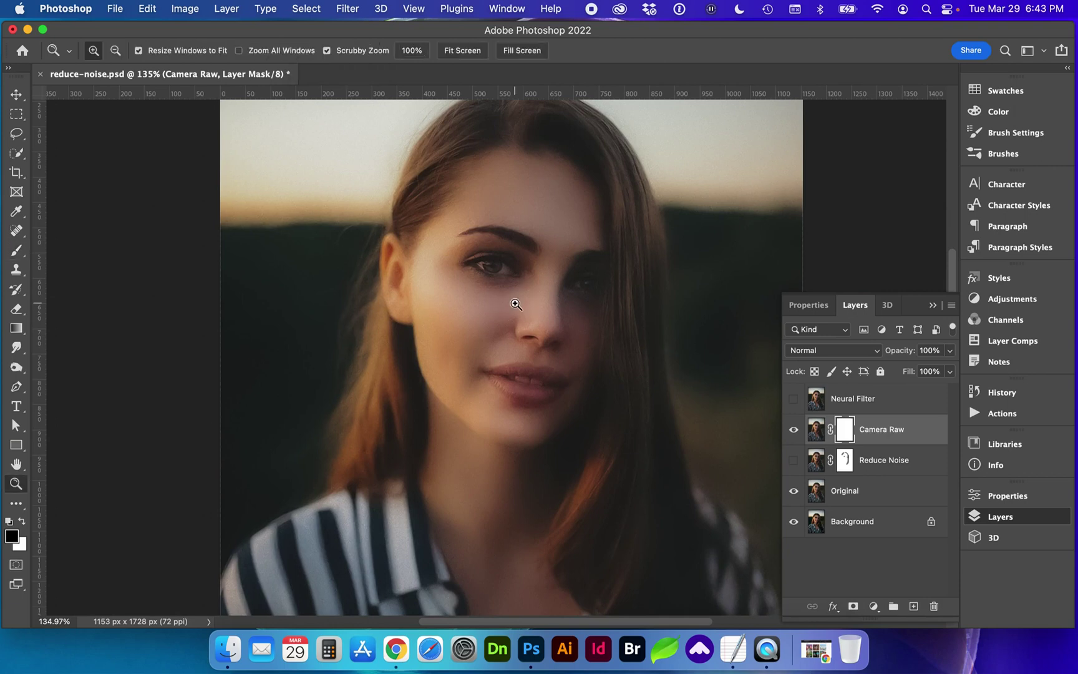
pyautogui.moveTo(512, 293); pyautogui.dragTo(527, 308)
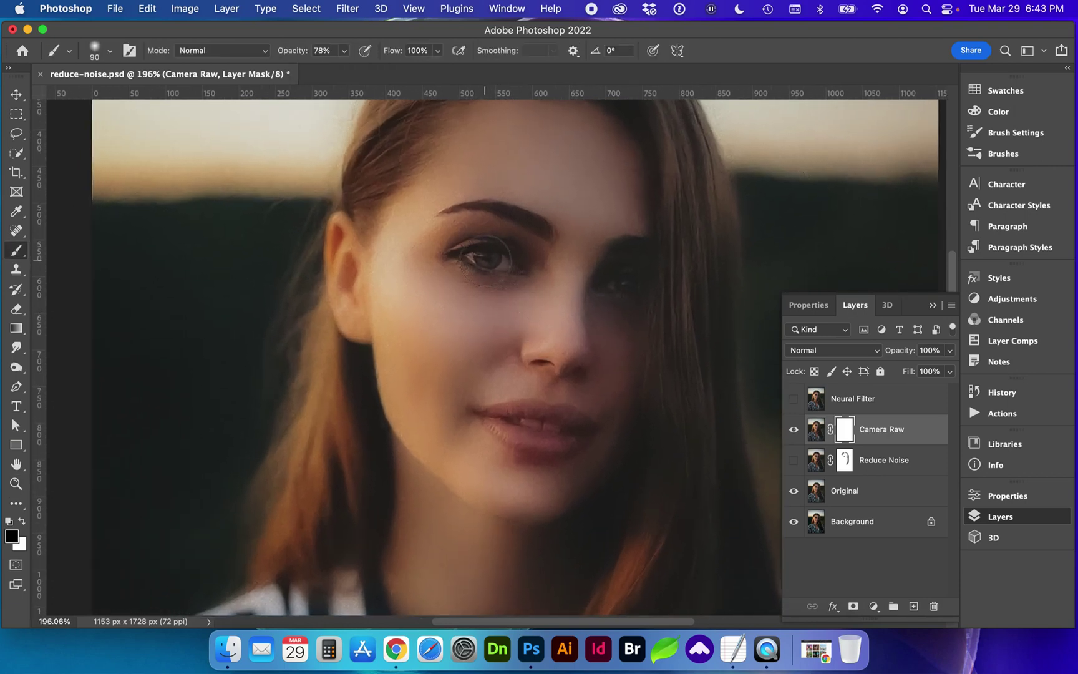
pyautogui.press('[')
pyautogui.press('[')
pyautogui.press('[')
pyautogui.press('[')
pyautogui.press('[')
pyautogui.moveTo(455, 255)
pyautogui.mouseDown()
pyautogui.moveTo(515, 267)
pyautogui.moveTo(474, 253)
pyautogui.mouseUp()
pyautogui.moveTo(619, 284)
pyautogui.mouseDown()
pyautogui.moveTo(633, 284)
pyautogui.moveTo(618, 288)
pyautogui.mouseUp()
# - Refine the mask around the right eye, ending with 23% opacity and an 80 px brush
pyautogui.click(341, 52)
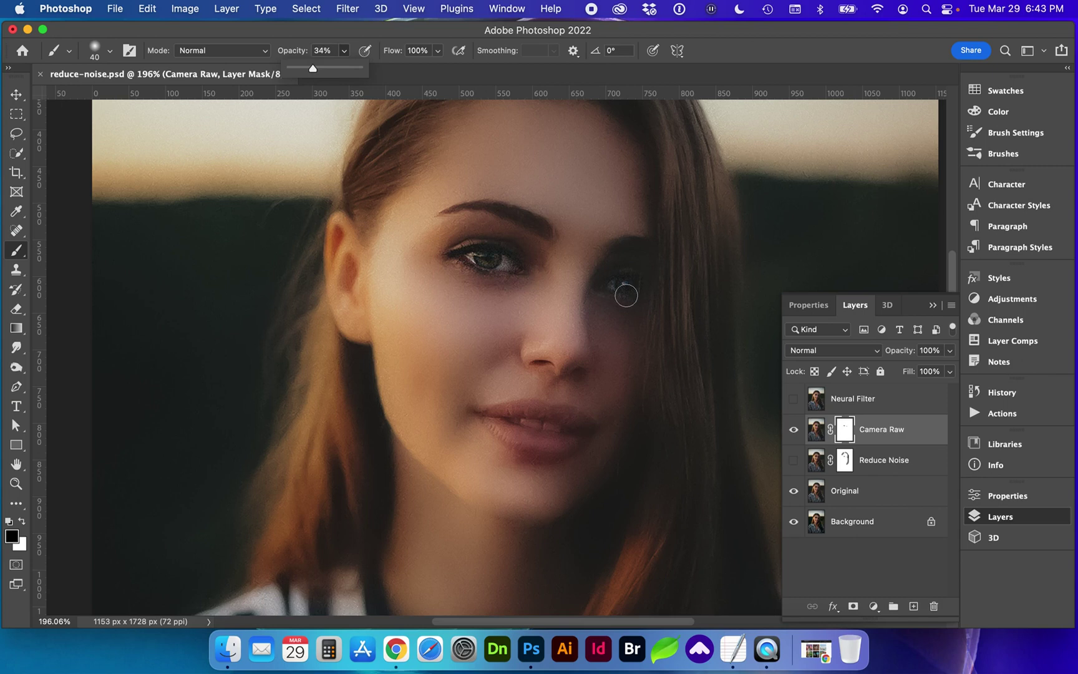
pyautogui.moveTo(613, 282); pyautogui.dragTo(621, 299)
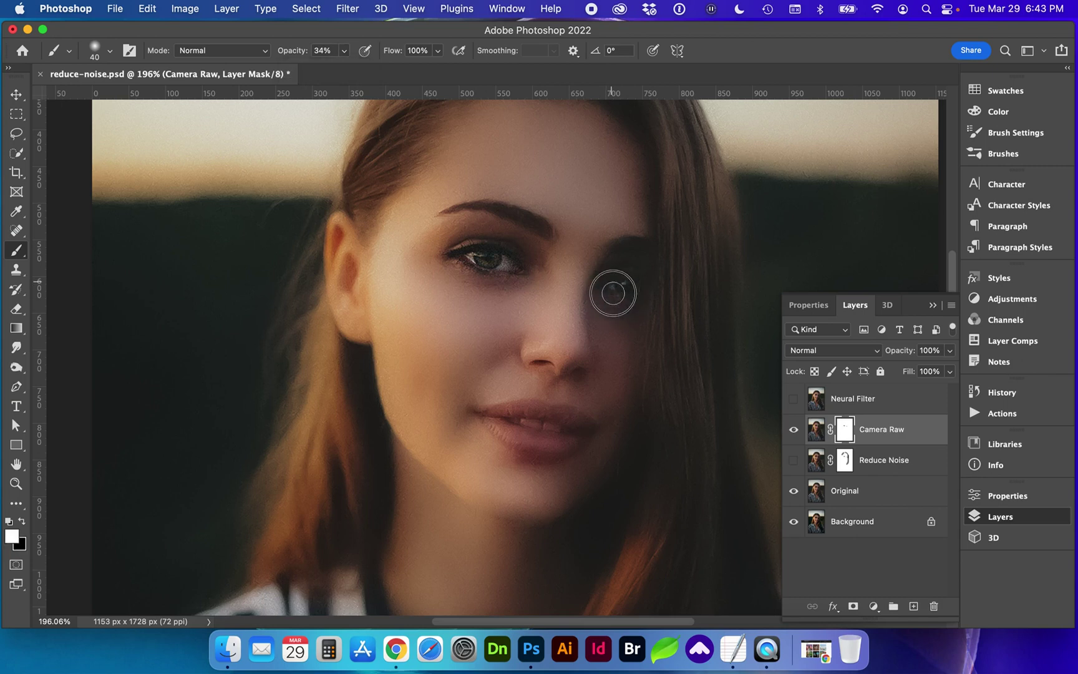
pyautogui.moveTo(613, 293)
pyautogui.mouseDown()
pyautogui.moveTo(611, 277)
pyautogui.moveTo(614, 287)
pyautogui.mouseUp()
pyautogui.click(611, 287)
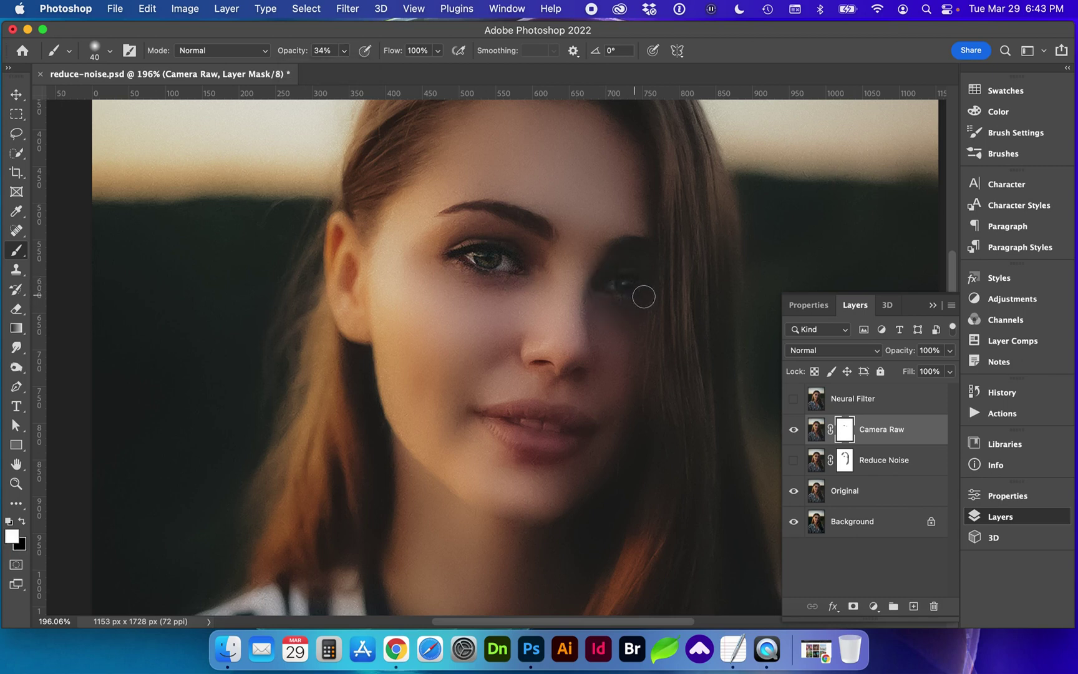
pyautogui.click(642, 277)
pyautogui.click(344, 52)
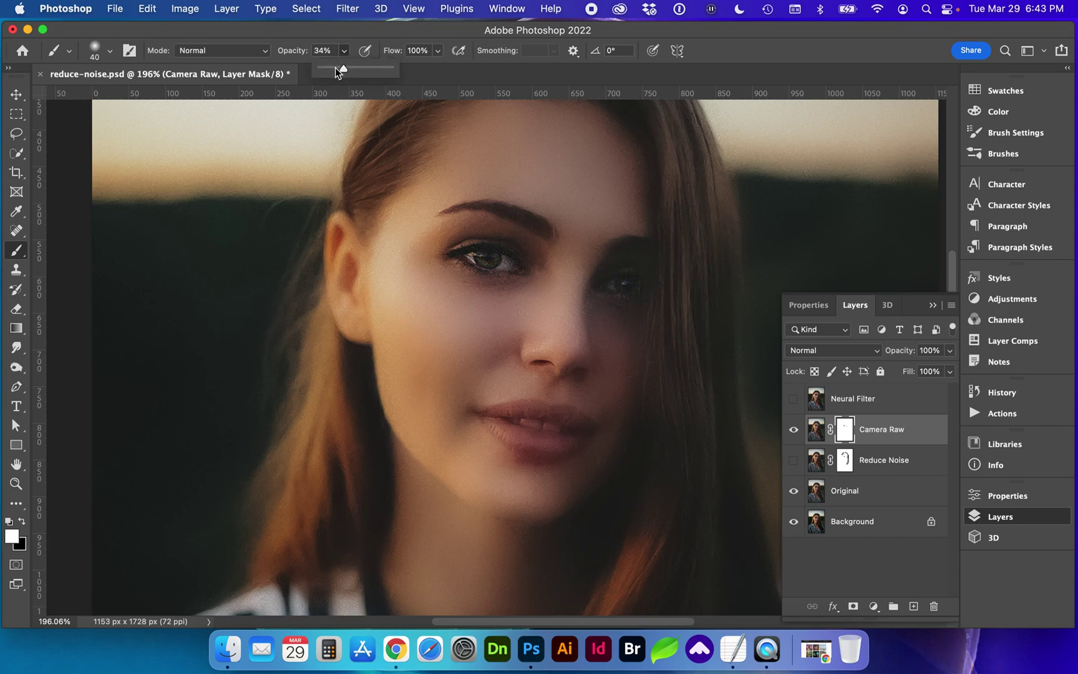
pyautogui.moveTo(344, 68); pyautogui.dragTo(337, 68)
pyautogui.press(']')
pyautogui.press(']')
pyautogui.press(']')
pyautogui.press(']')
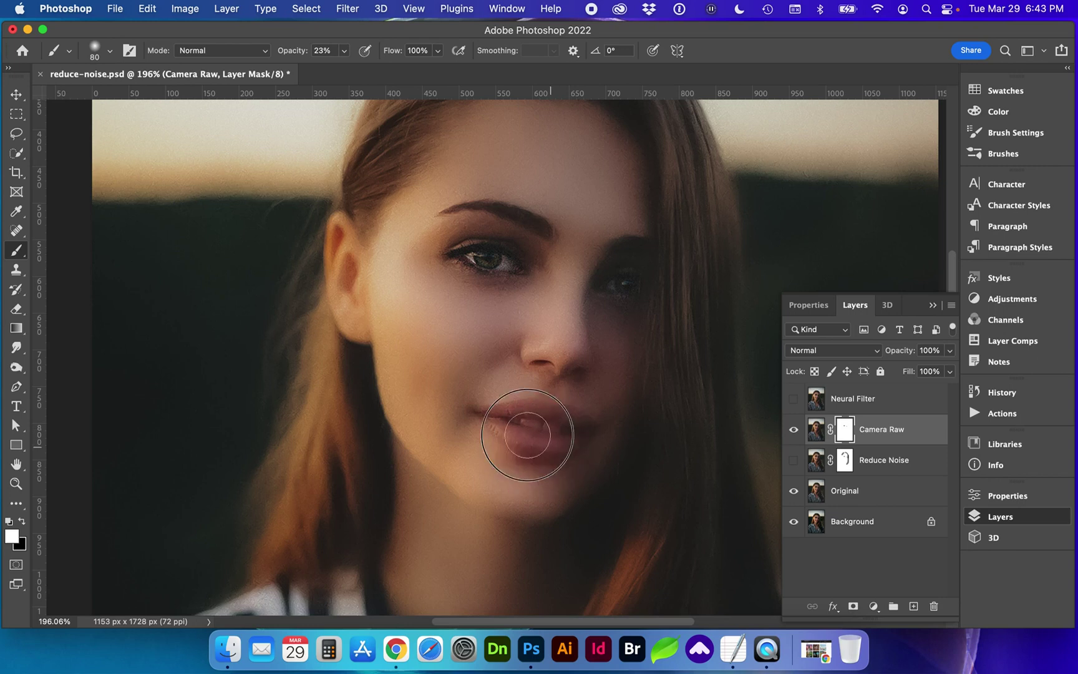
# - Paint the mask over the lips and teeth at 43% then 29% opacity to restore texture
pyautogui.moveTo(527, 435)
pyautogui.mouseDown()
pyautogui.moveTo(551, 431)
pyautogui.moveTo(549, 419)
pyautogui.moveTo(476, 415)
pyautogui.mouseUp()
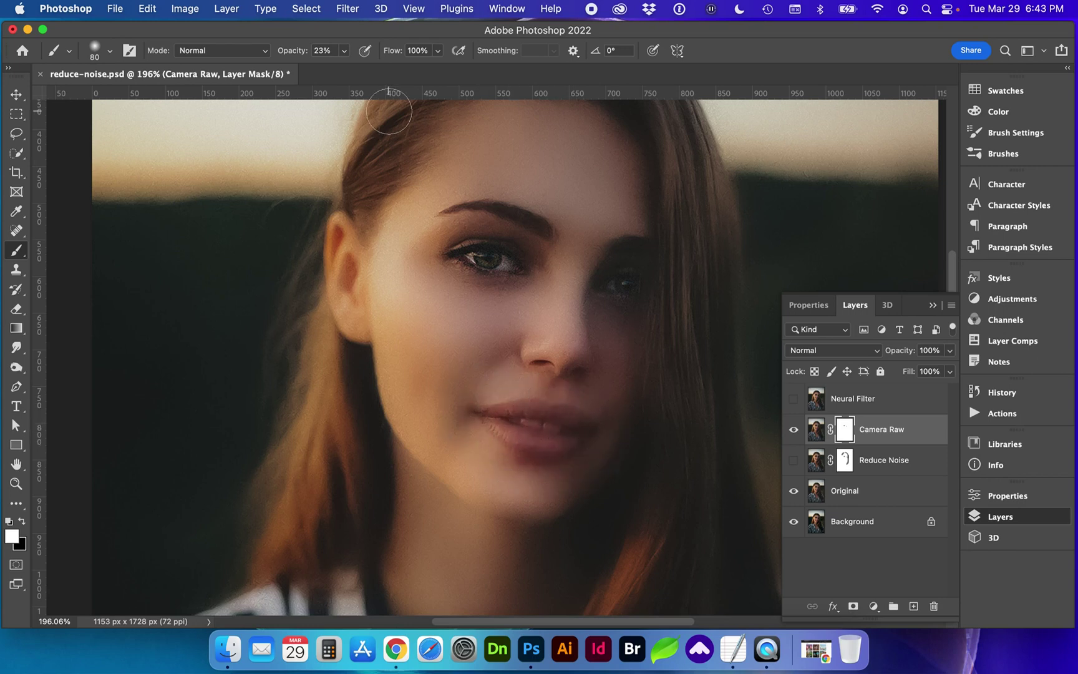
pyautogui.click(343, 51)
pyautogui.moveTo(343, 68); pyautogui.dragTo(358, 68)
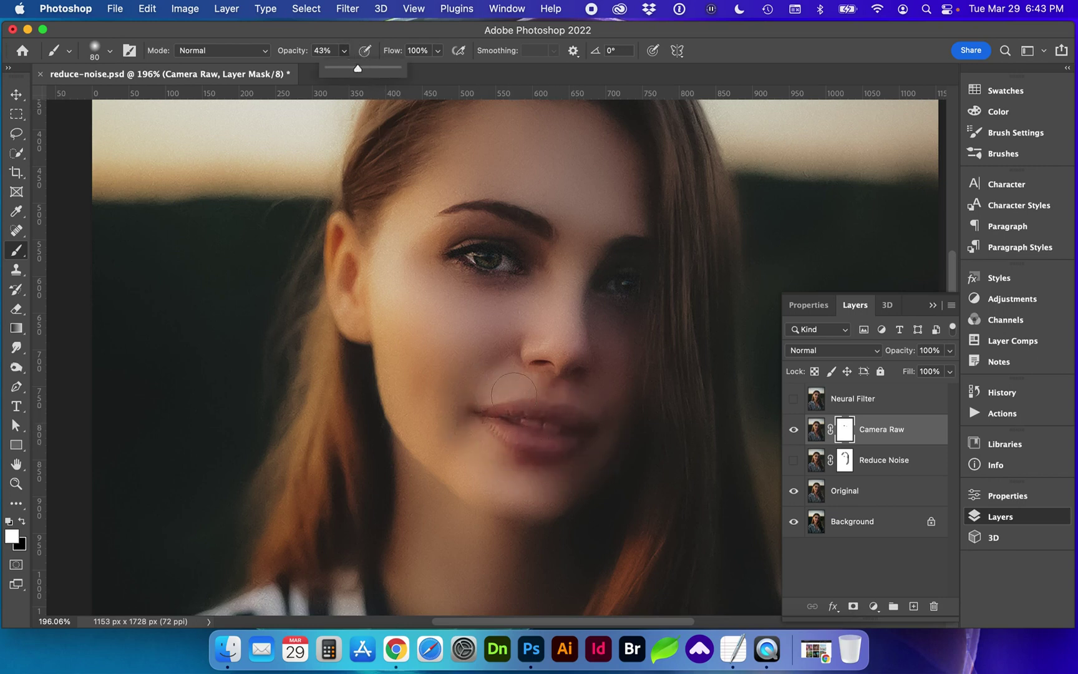
pyautogui.press('x')
pyautogui.moveTo(514, 394); pyautogui.dragTo(565, 429)
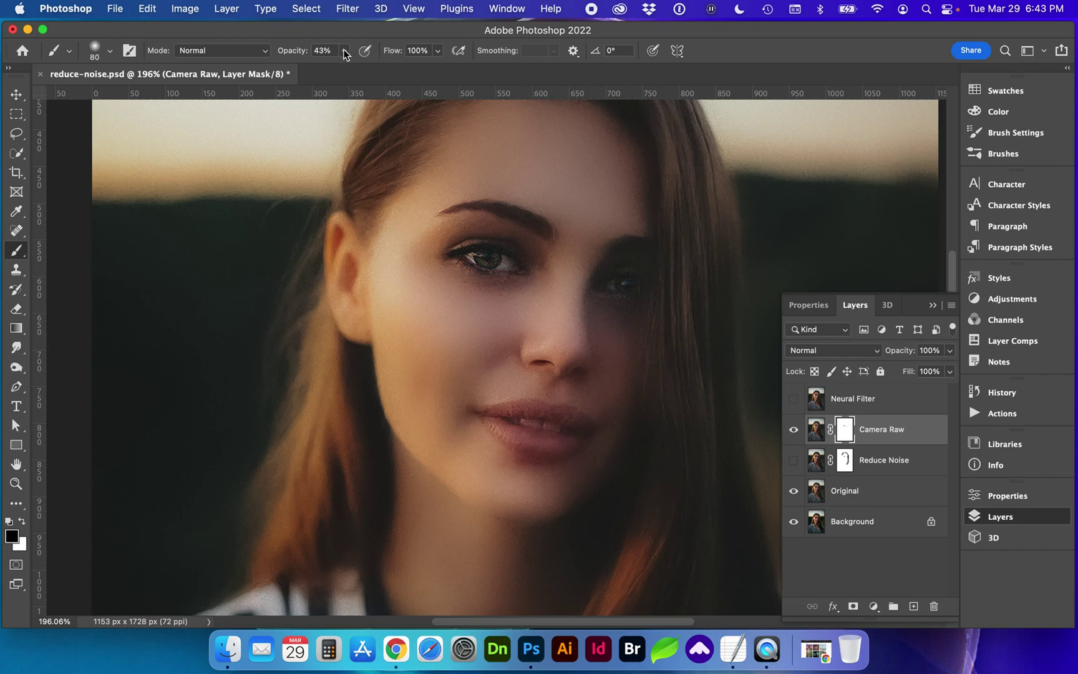
pyautogui.moveTo(344, 55); pyautogui.dragTo(335, 68)
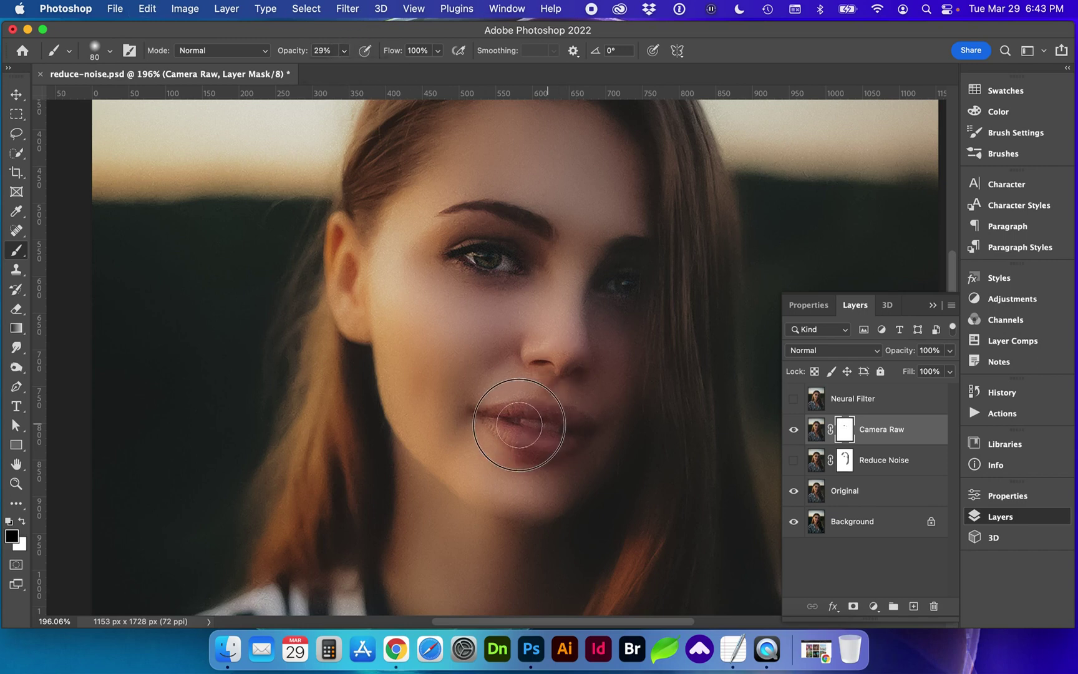
pyautogui.moveTo(519, 425); pyautogui.dragTo(569, 437)
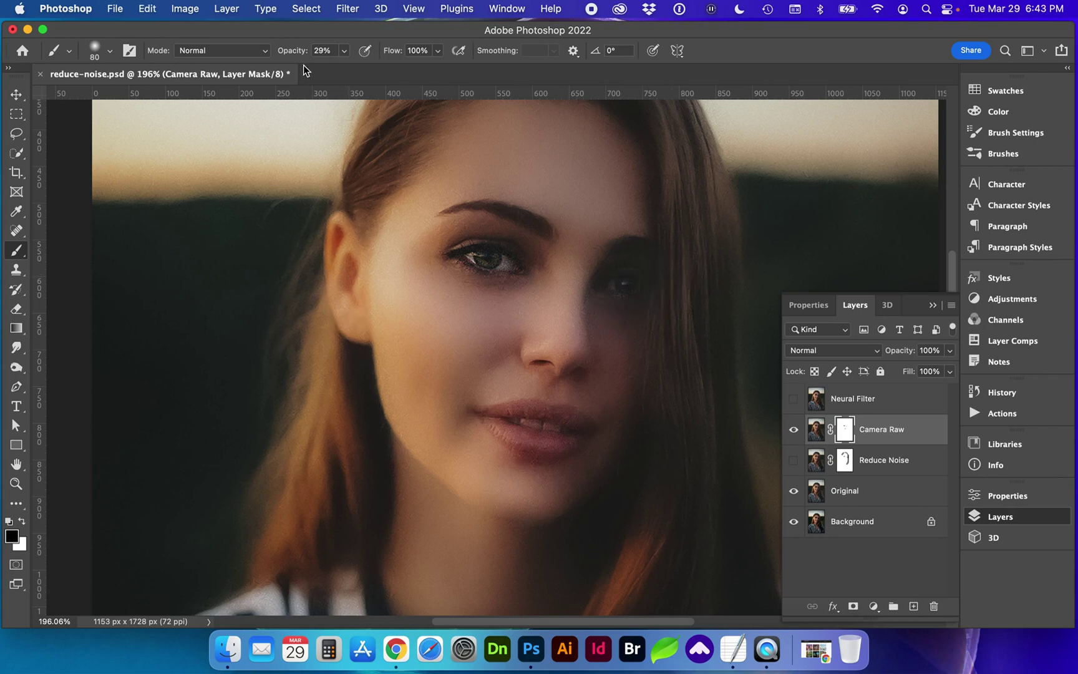
# - Paint the mask around the earlobe and along the ear at 22% then 33% opacity
pyautogui.moveTo(343, 55); pyautogui.dragTo(339, 65)
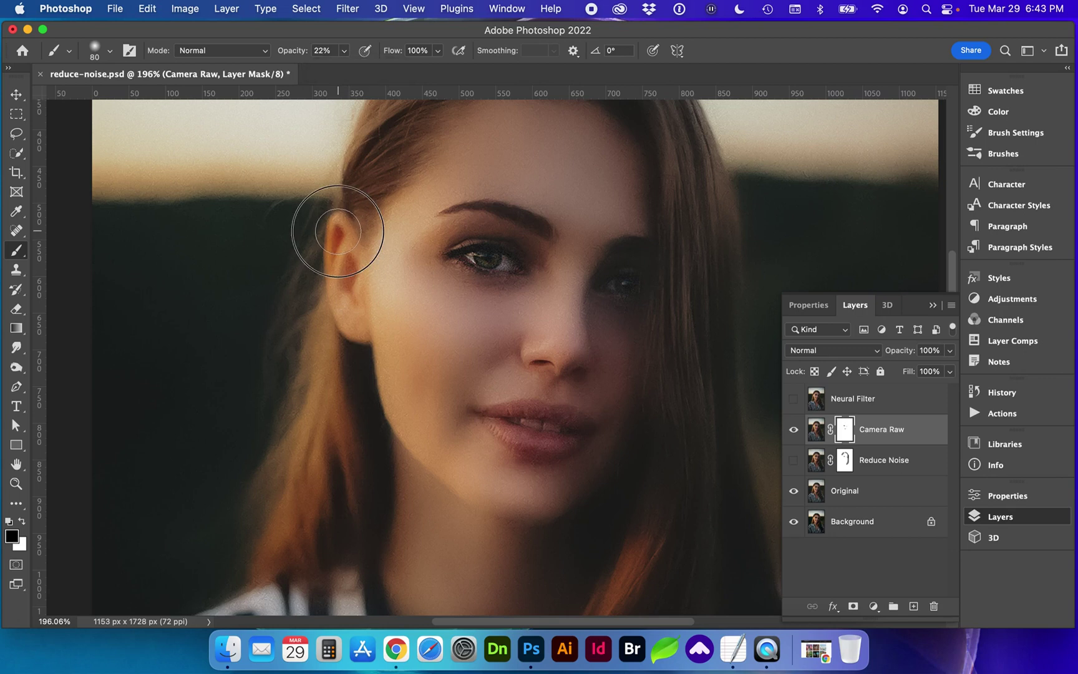
pyautogui.moveTo(356, 321)
pyautogui.mouseDown()
pyautogui.moveTo(348, 363)
pyautogui.moveTo(347, 331)
pyautogui.mouseUp()
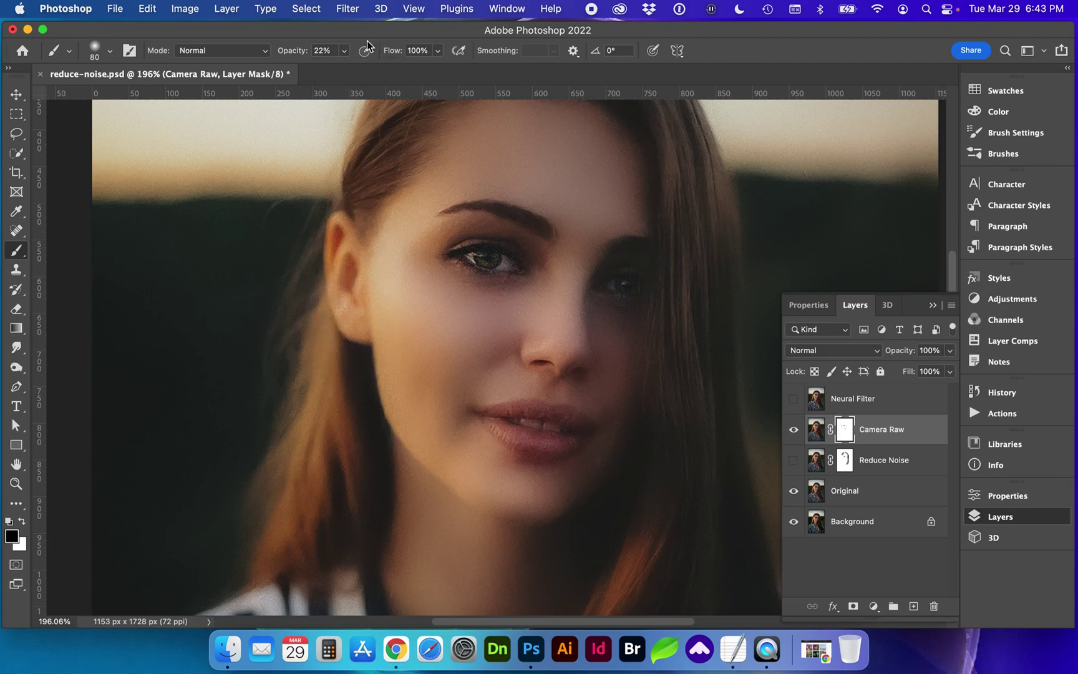
pyautogui.click(344, 50)
pyautogui.click(351, 68)
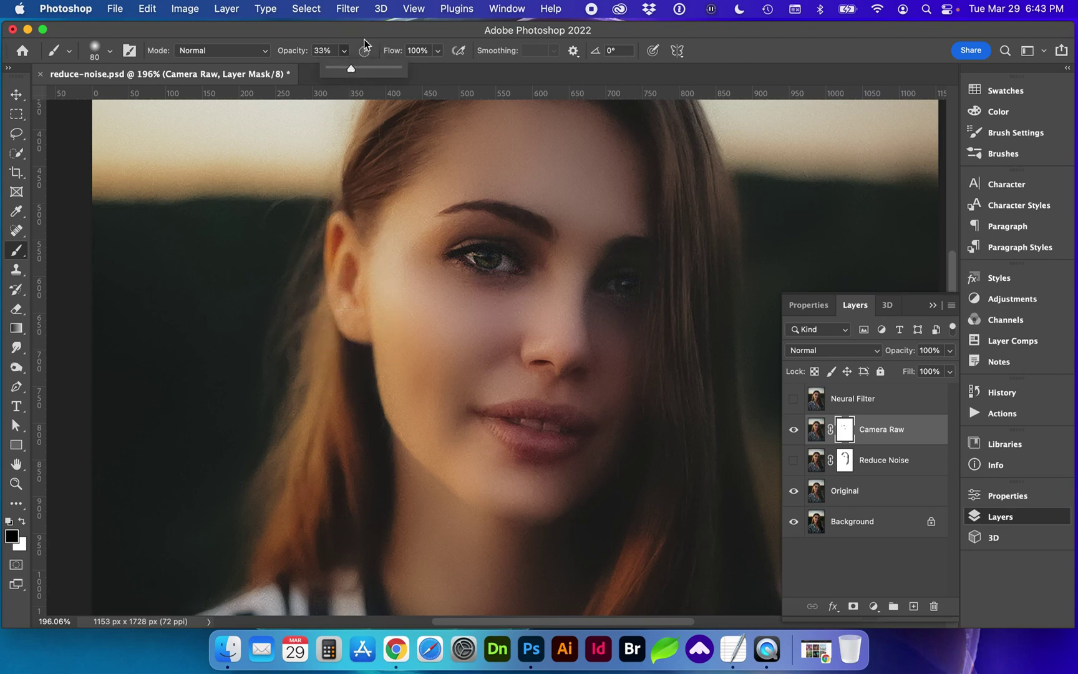
pyautogui.click(364, 39)
pyautogui.press('x')
pyautogui.moveTo(340, 209); pyautogui.dragTo(350, 333)
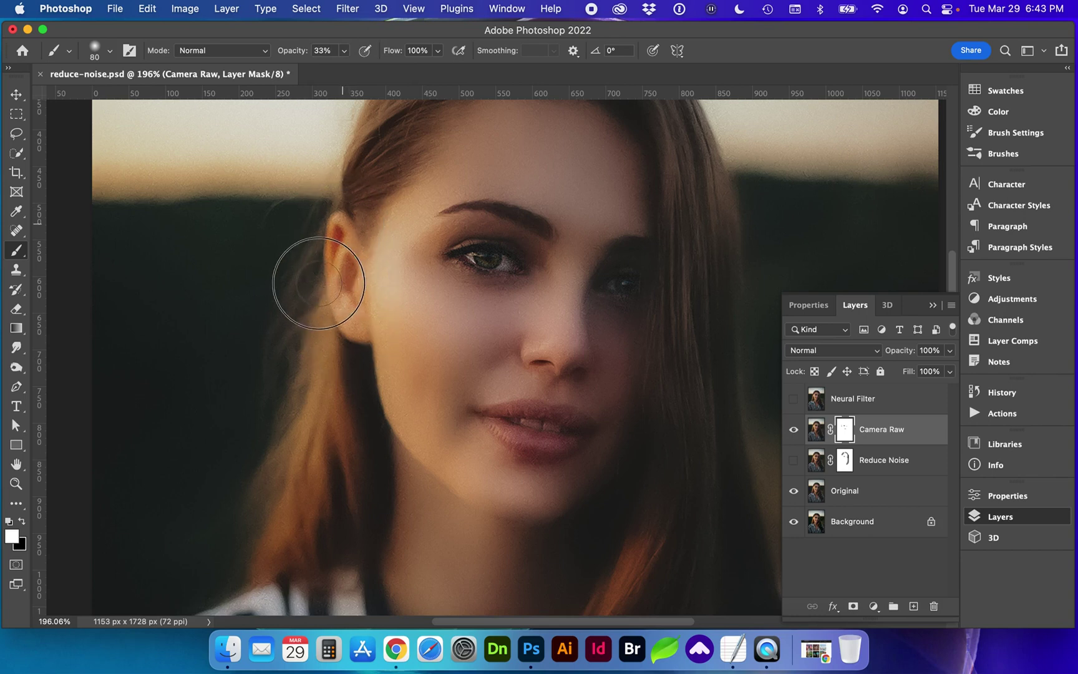
pyautogui.press('super+1')
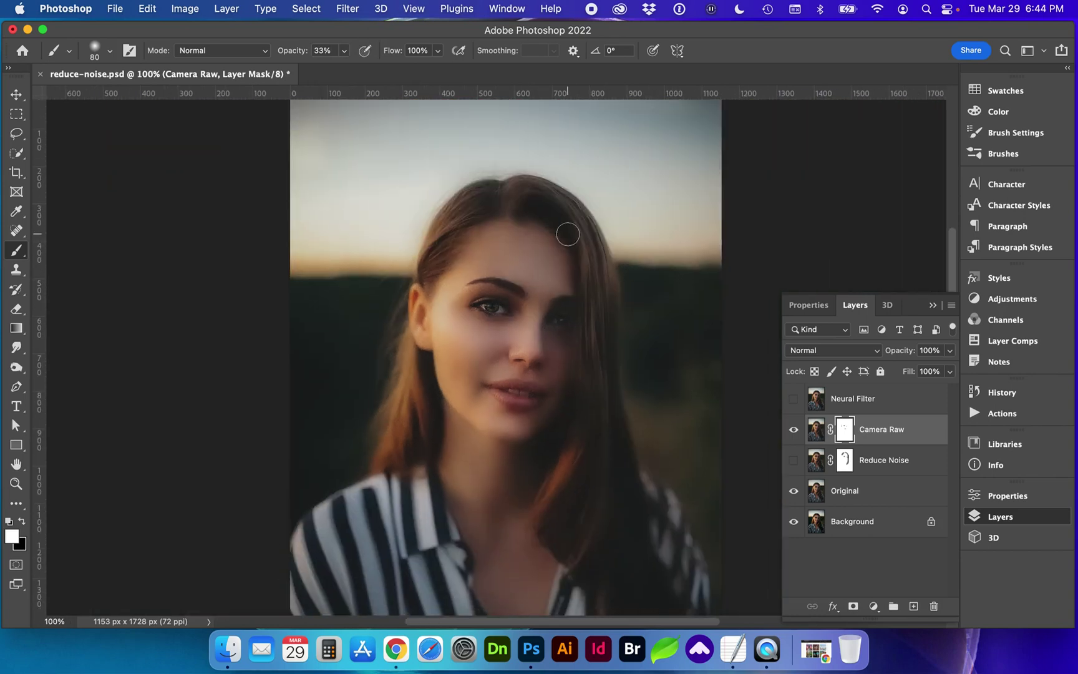
# - Zoom in on the head and paint black on the mask over the top and right hair
pyautogui.press('z')
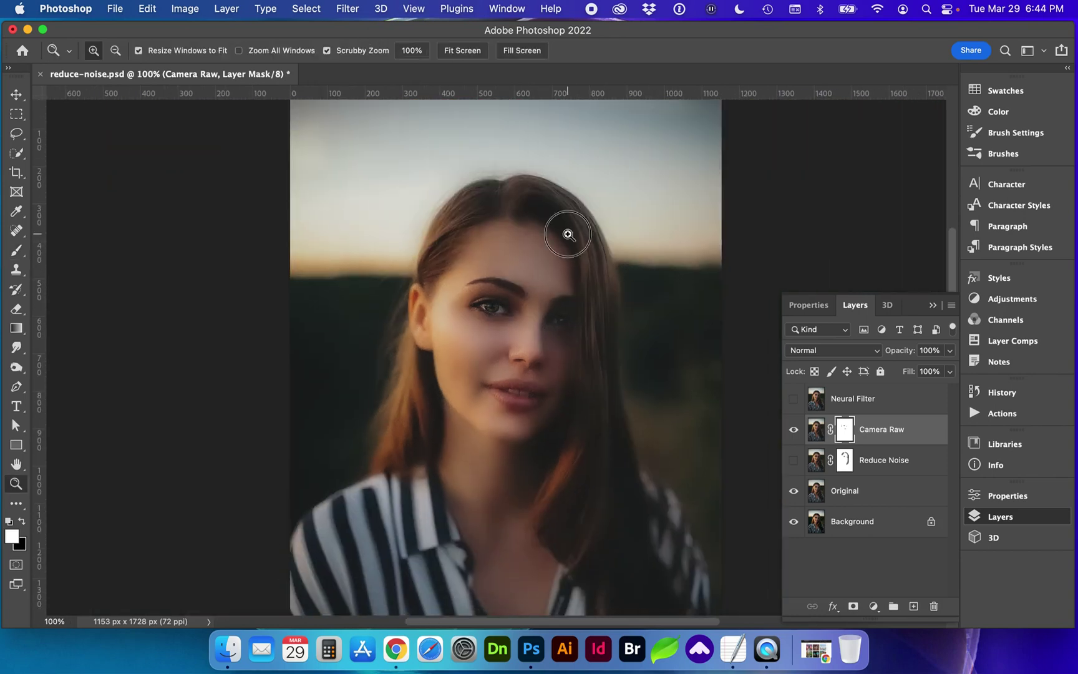
pyautogui.moveTo(568, 231); pyautogui.dragTo(608, 260)
pyautogui.press('b')
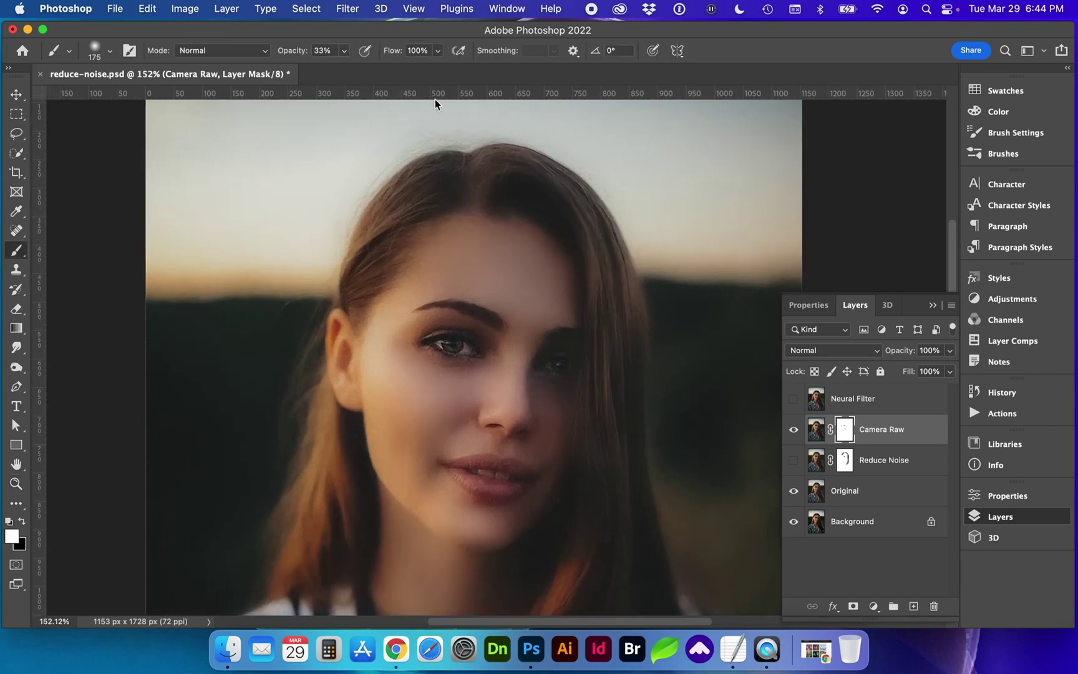
pyautogui.press('x')
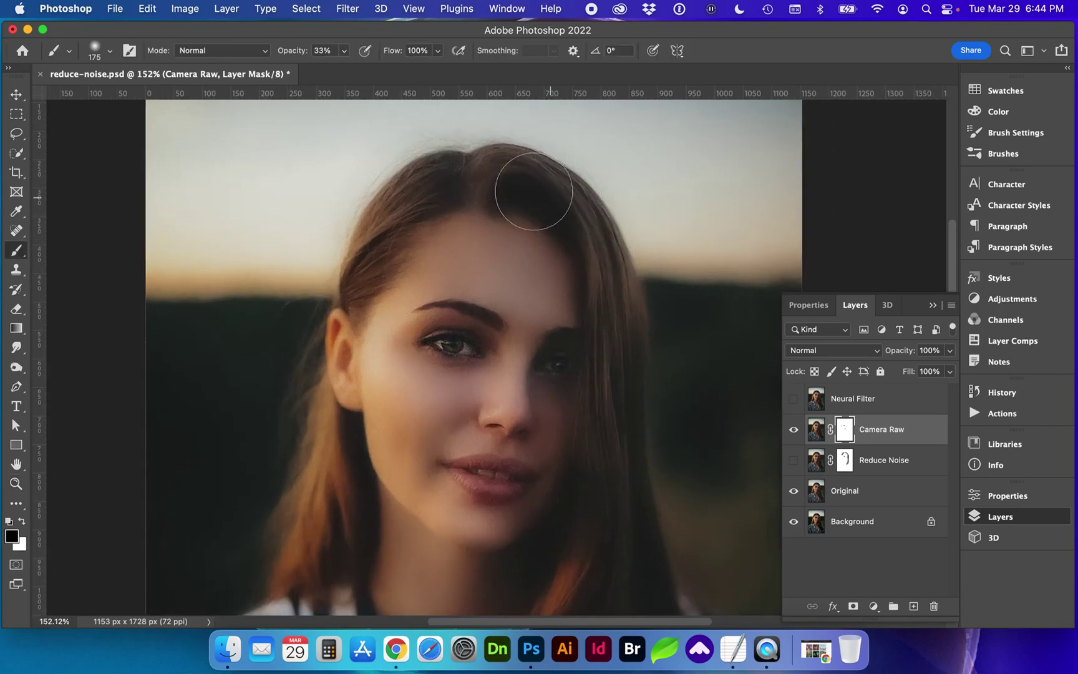
pyautogui.moveTo(583, 218)
pyautogui.mouseDown()
pyautogui.moveTo(601, 250)
pyautogui.moveTo(615, 325)
pyautogui.moveTo(616, 501)
pyautogui.moveTo(617, 344)
pyautogui.mouseUp()
pyautogui.scroll(-5, 618, 344)
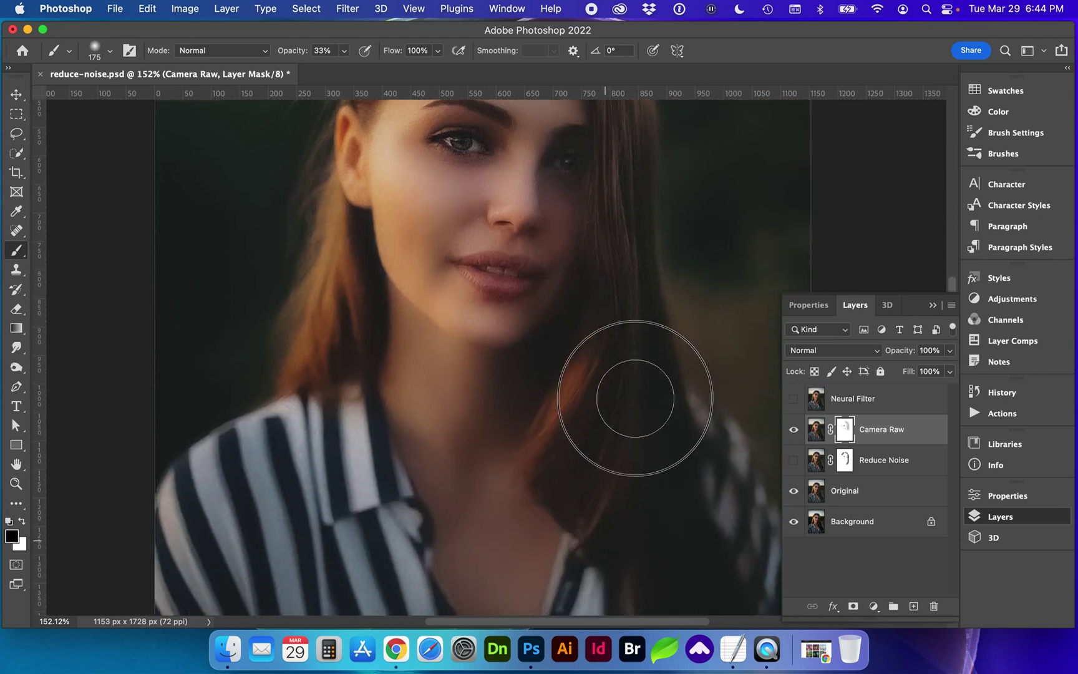
pyautogui.scroll(3, 628, 472)
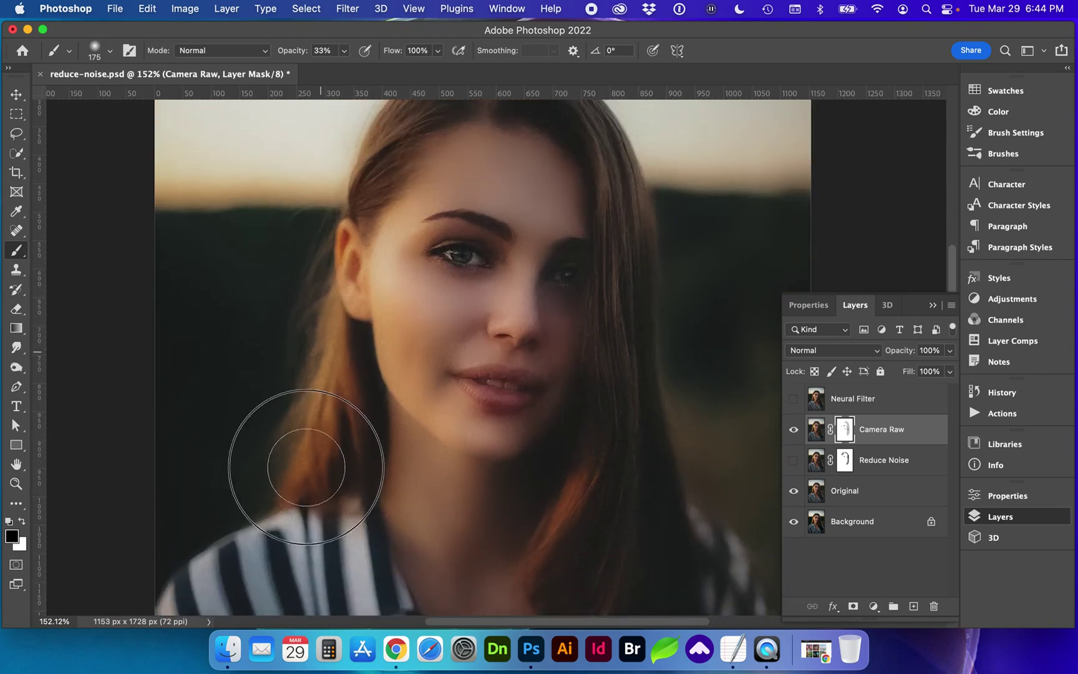
pyautogui.scroll(2, 349, 212)
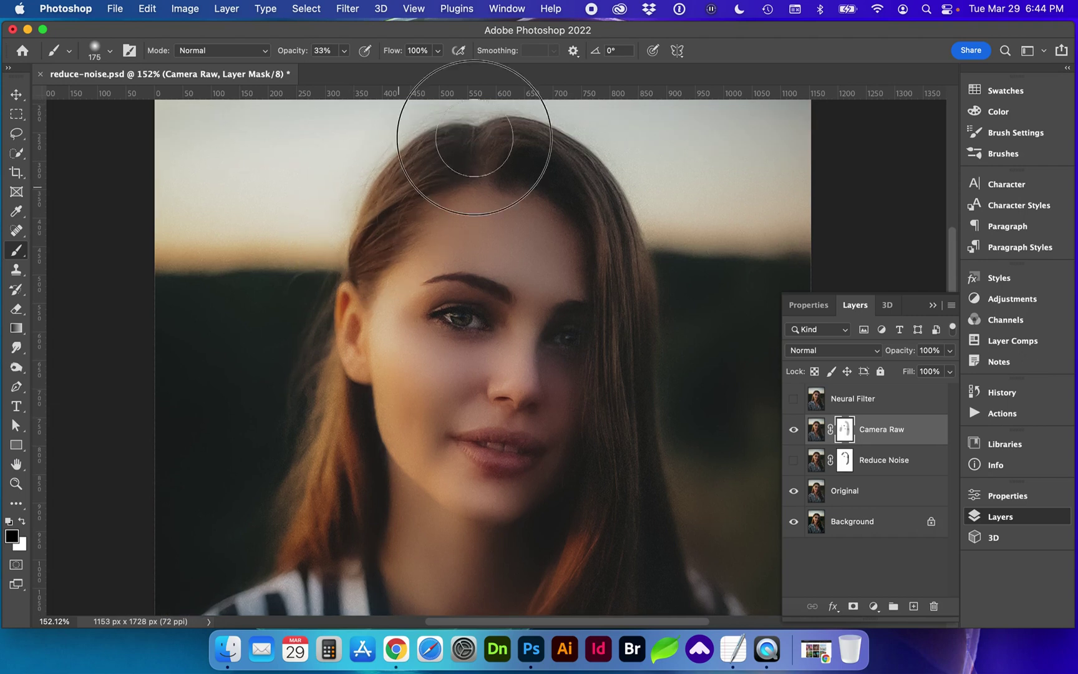
pyautogui.moveTo(402, 187)
pyautogui.mouseDown()
pyautogui.moveTo(521, 165)
pyautogui.moveTo(597, 200)
pyautogui.moveTo(632, 331)
pyautogui.mouseUp()
pyautogui.scroll(-2, 692, 410)
# - Paint white with a 45 px brush around the eye to restore smoothing there
pyautogui.press('z')
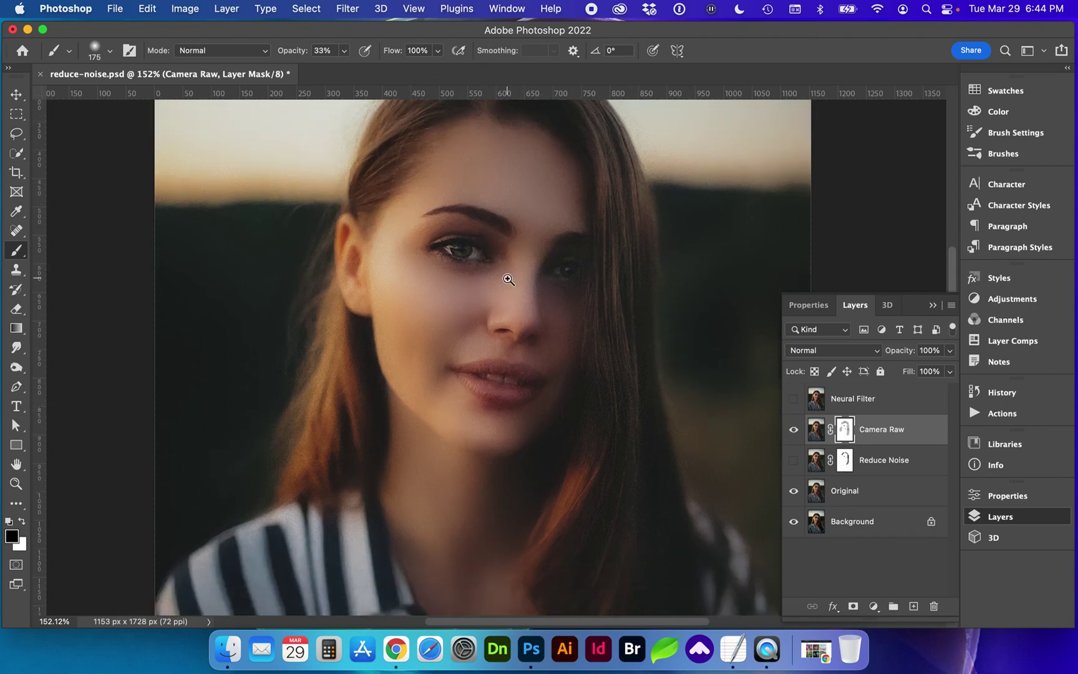
pyautogui.moveTo(507, 279)
pyautogui.mouseDown()
pyautogui.moveTo(506, 298)
pyautogui.moveTo(529, 313)
pyautogui.moveTo(518, 272)
pyautogui.mouseUp()
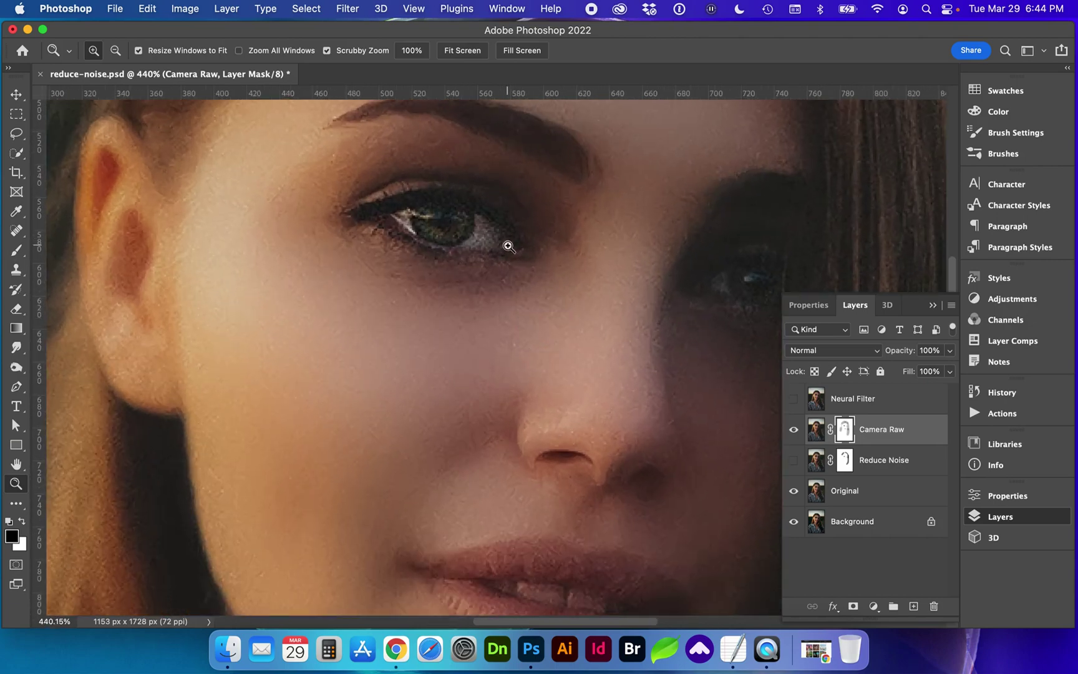
pyautogui.press('b')
pyautogui.press('[')
pyautogui.press('[')
pyautogui.press('[')
pyautogui.press('[')
pyautogui.press('[')
pyautogui.press('[')
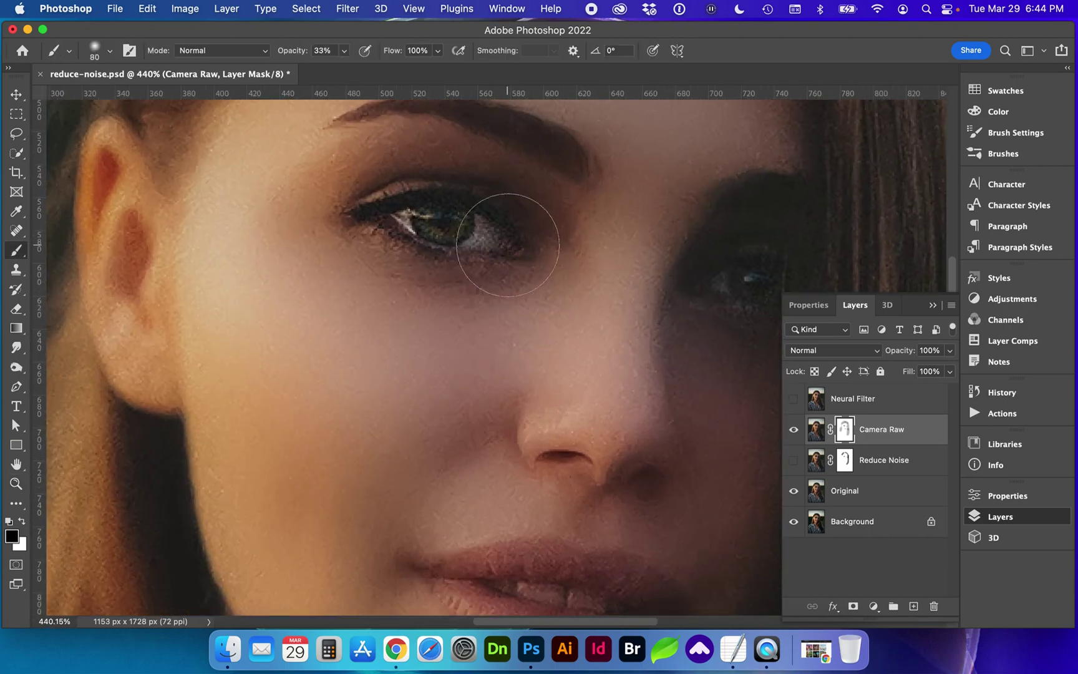
pyautogui.press('x')
pyautogui.moveTo(501, 244)
pyautogui.mouseDown()
pyautogui.moveTo(470, 230)
pyautogui.moveTo(511, 232)
pyautogui.moveTo(514, 246)
pyautogui.moveTo(512, 229)
pyautogui.moveTo(498, 228)
pyautogui.mouseUp()
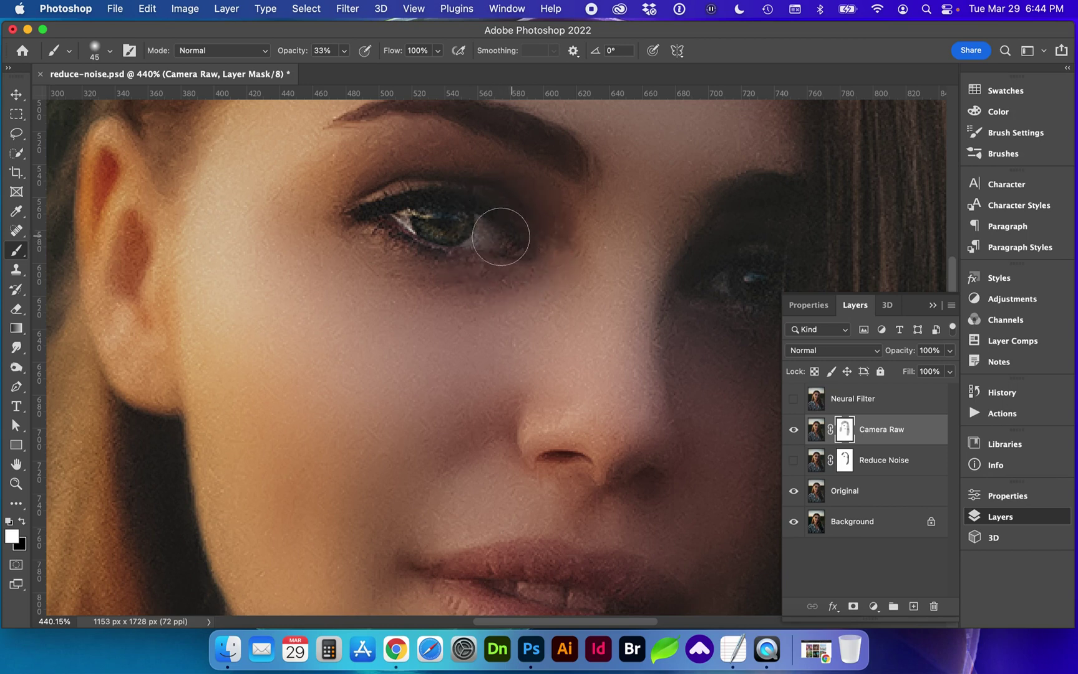
pyautogui.moveTo(331, 183)
pyautogui.mouseDown()
pyautogui.moveTo(334, 171)
pyautogui.moveTo(292, 203)
pyautogui.mouseUp()
pyautogui.moveTo(413, 307)
pyautogui.mouseDown()
pyautogui.moveTo(479, 306)
pyautogui.moveTo(400, 292)
pyautogui.mouseUp()
pyautogui.press('x')
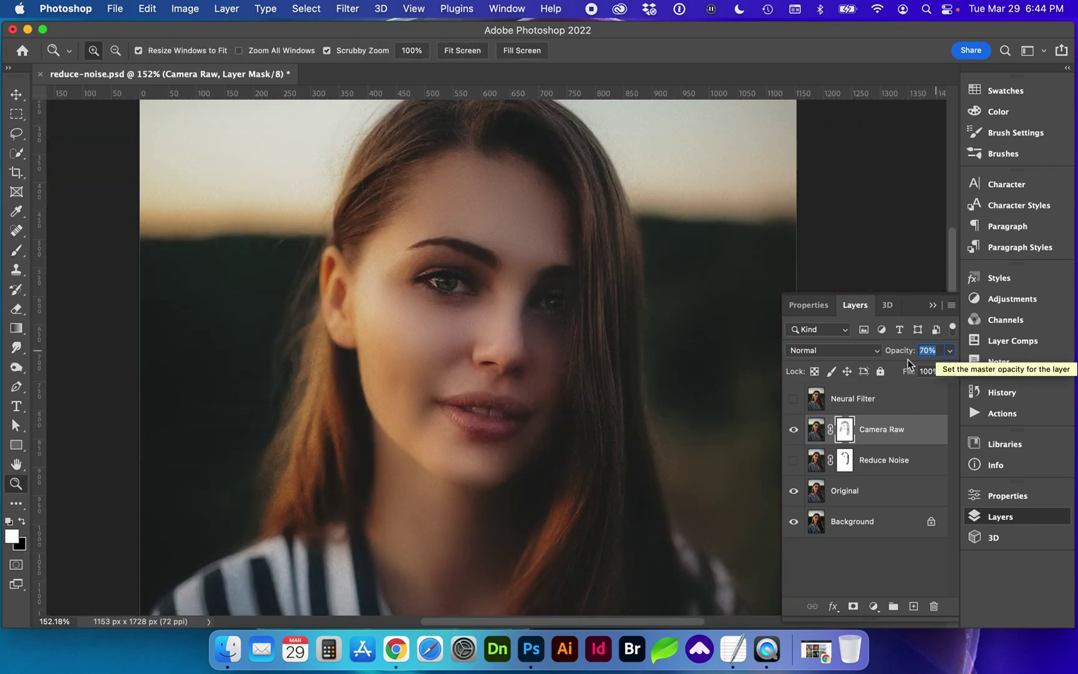
# - Toggle the Camera Raw layer on and off several times to compare before and after
pyautogui.click(794, 429)
pyautogui.click(794, 429)
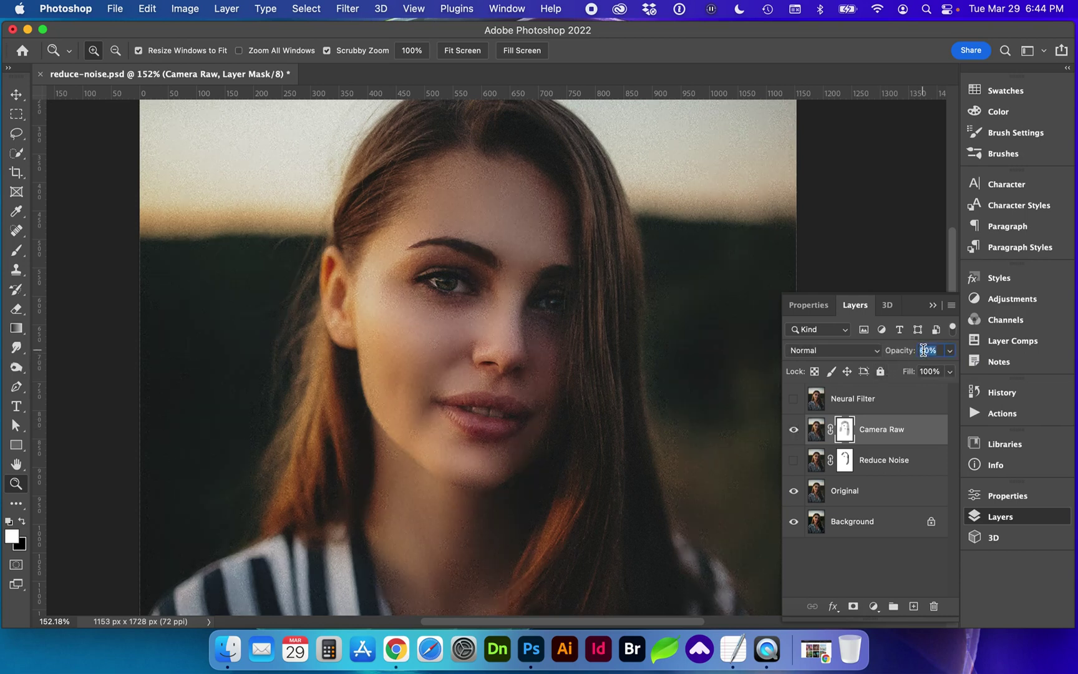
pyautogui.click(793, 429)
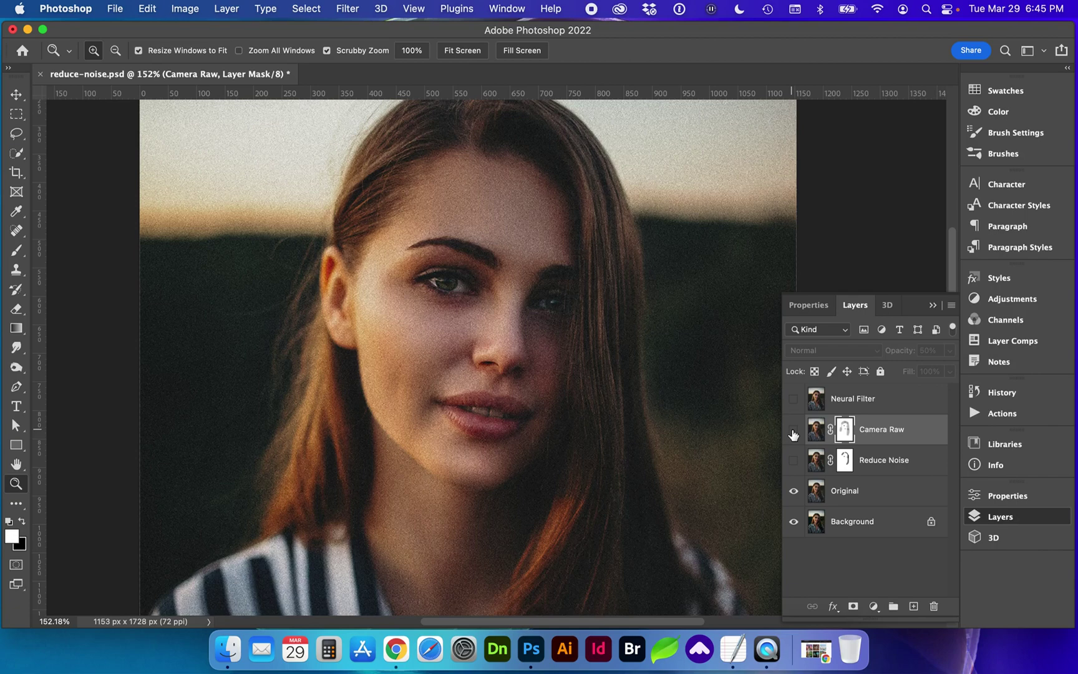
pyautogui.click(794, 429)
pyautogui.click(794, 429)
pyautogui.click(793, 430)
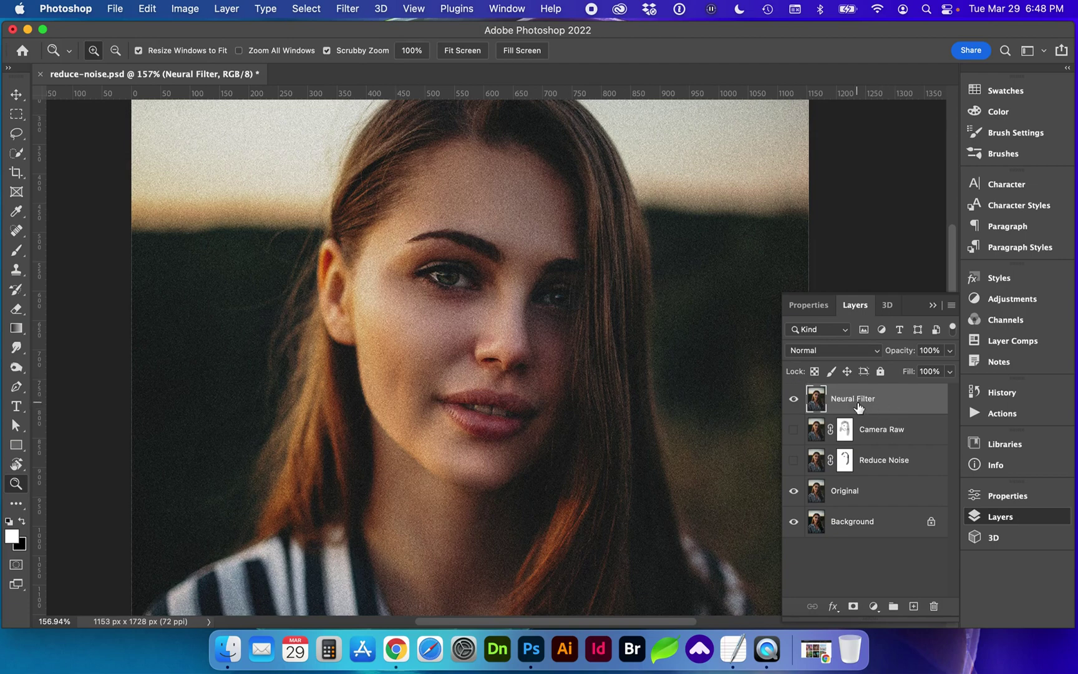
# - In Neural Filters, enable JPEG Artifacts Removal at Medium strength with output set to Smart filter
pyautogui.click(345, 10)
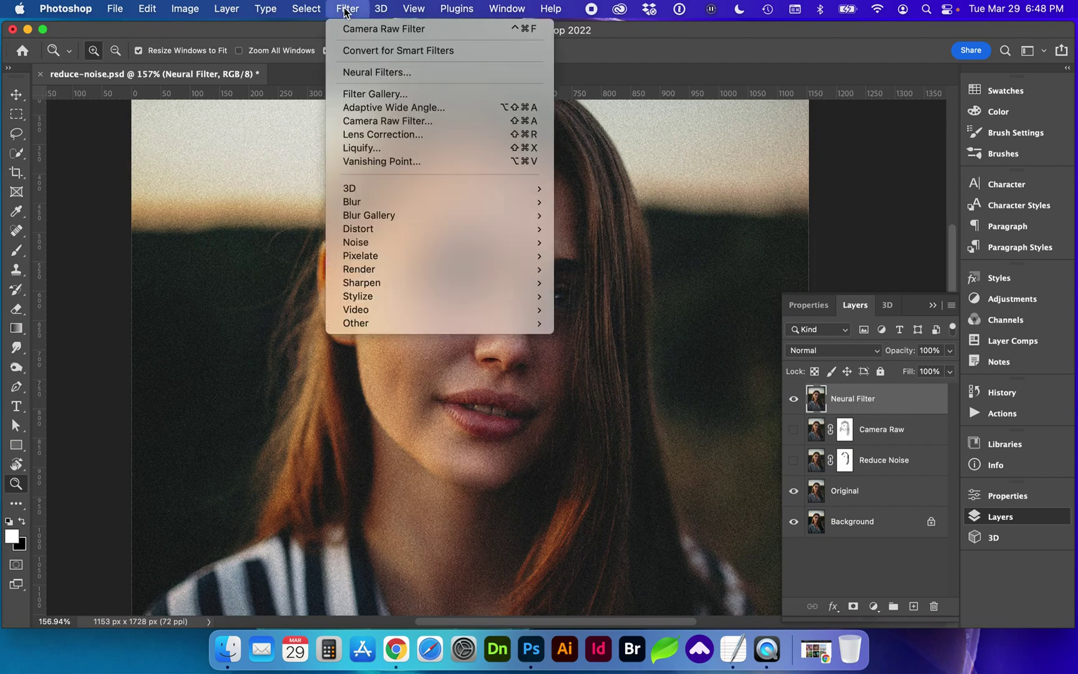
pyautogui.click(352, 72)
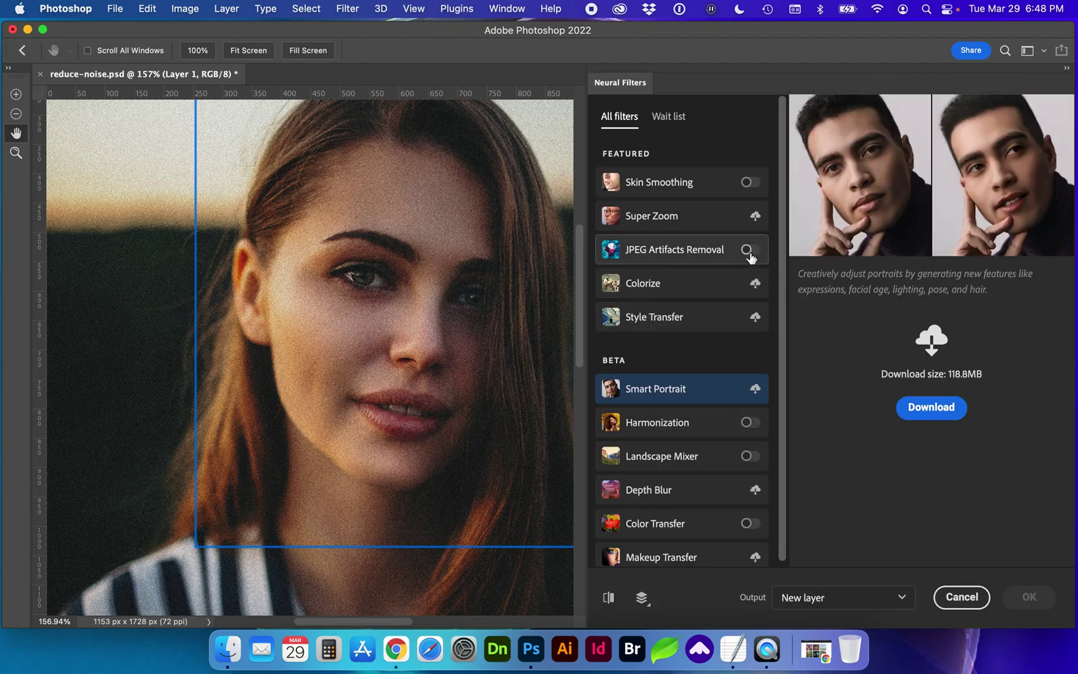
pyautogui.click(748, 251)
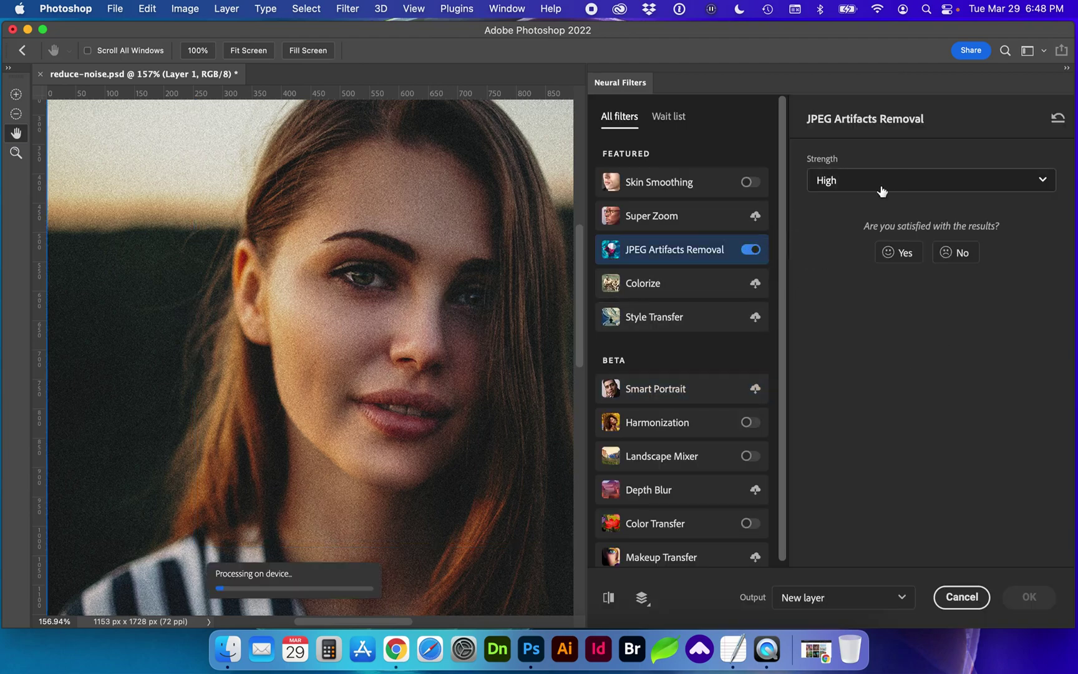
pyautogui.click(881, 181)
pyautogui.click(860, 233)
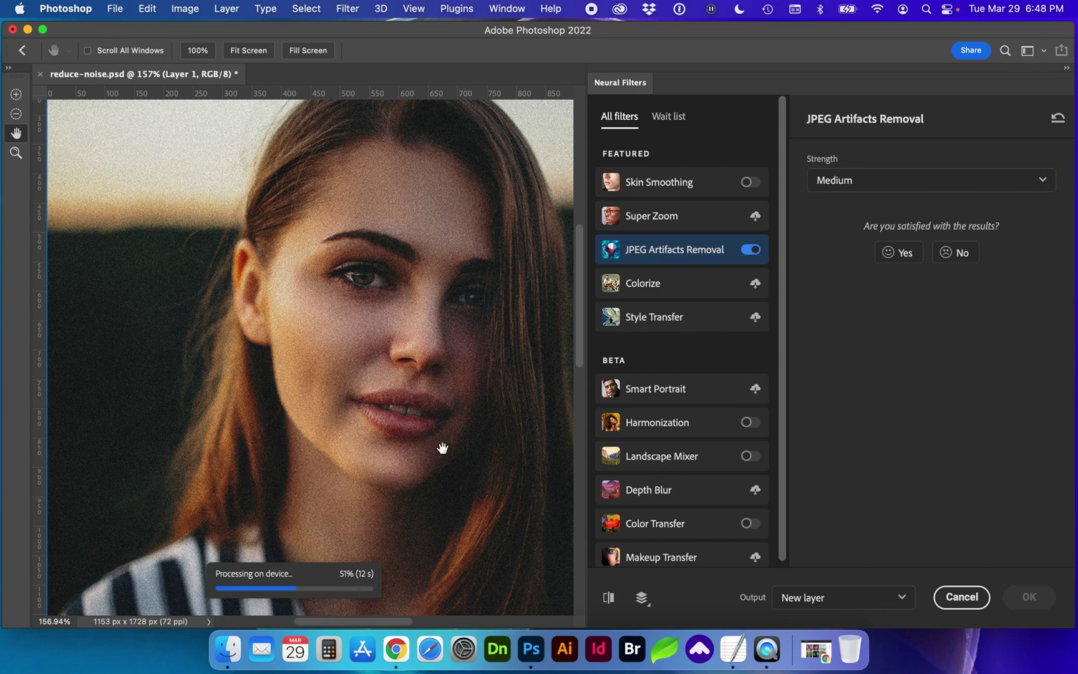
pyautogui.click(885, 598)
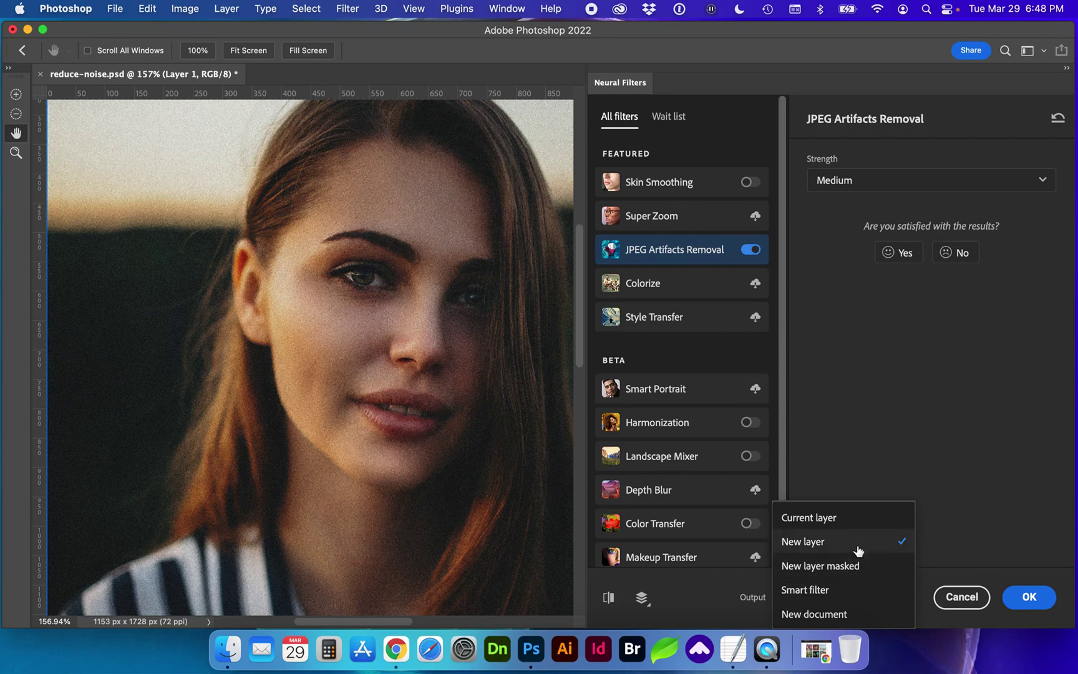
pyautogui.click(857, 598)
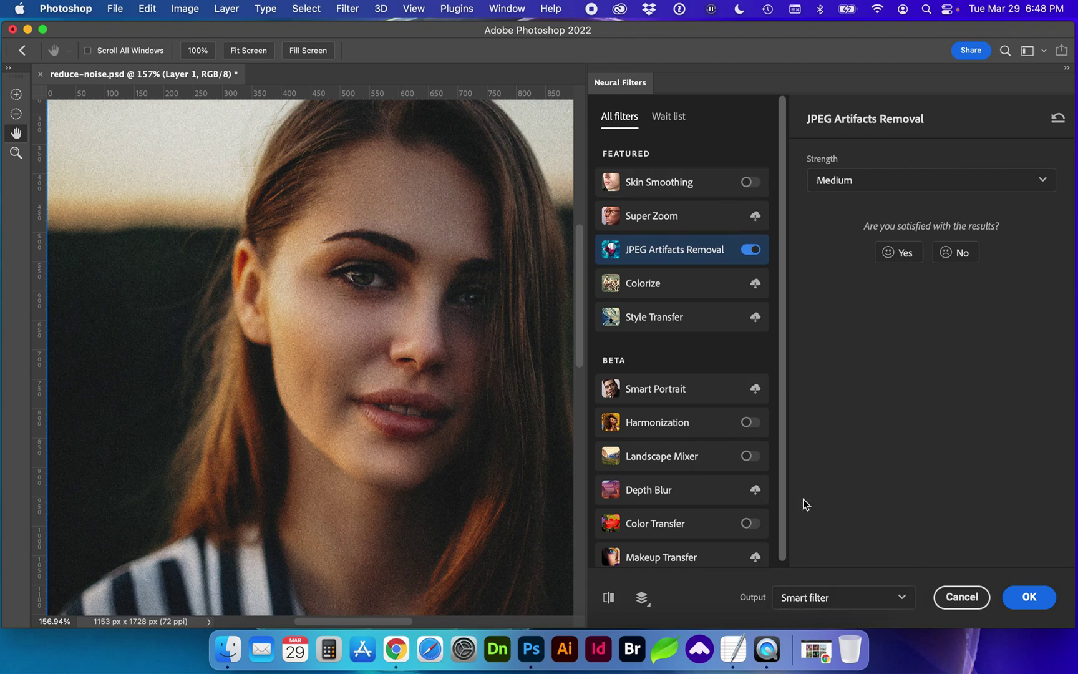
# - Enable Skin Smoothing with Blur 74 and Smoothness +24, then apply the neural filters
pyautogui.click(684, 194)
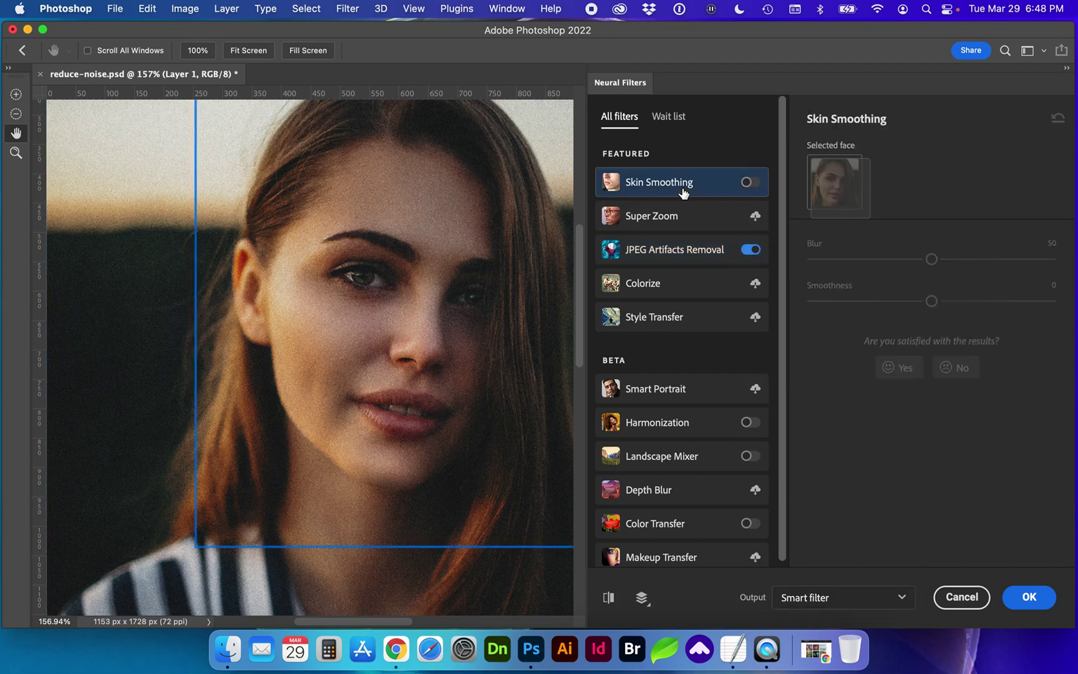
pyautogui.click(747, 184)
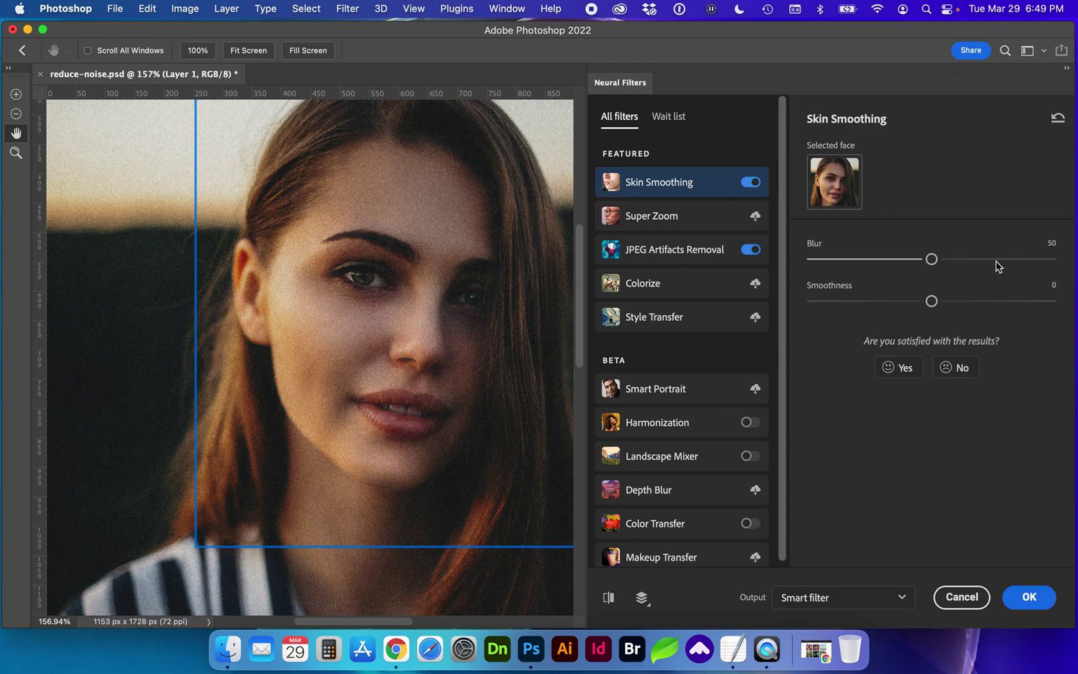
pyautogui.click(988, 259)
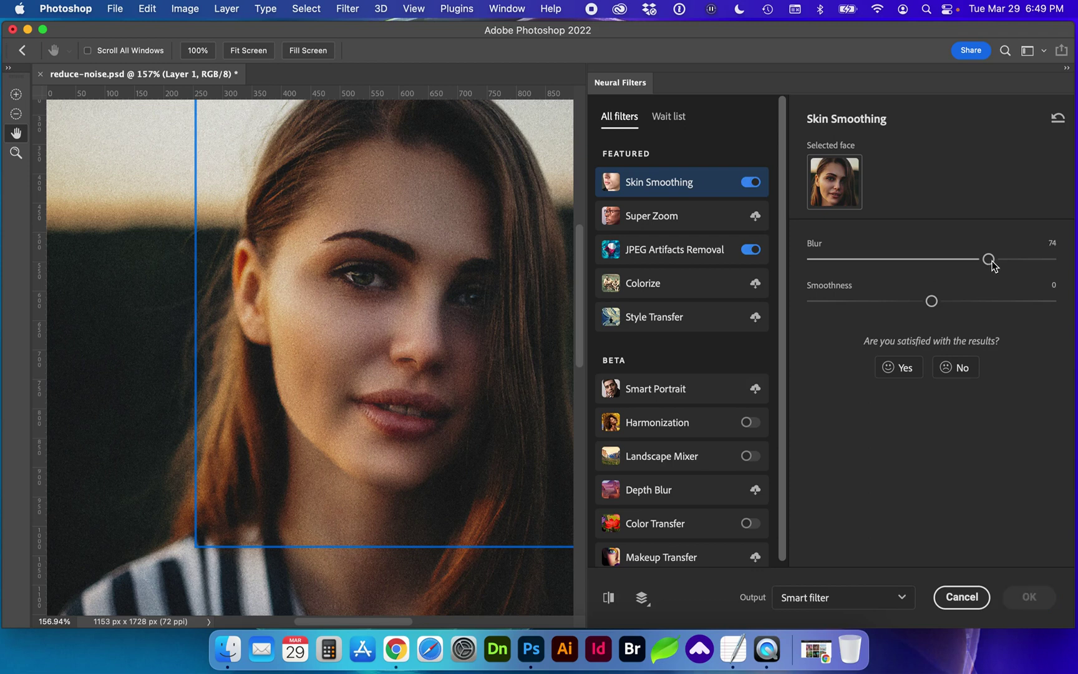
pyautogui.click(994, 302)
pyautogui.moveTo(995, 302); pyautogui.dragTo(988, 301)
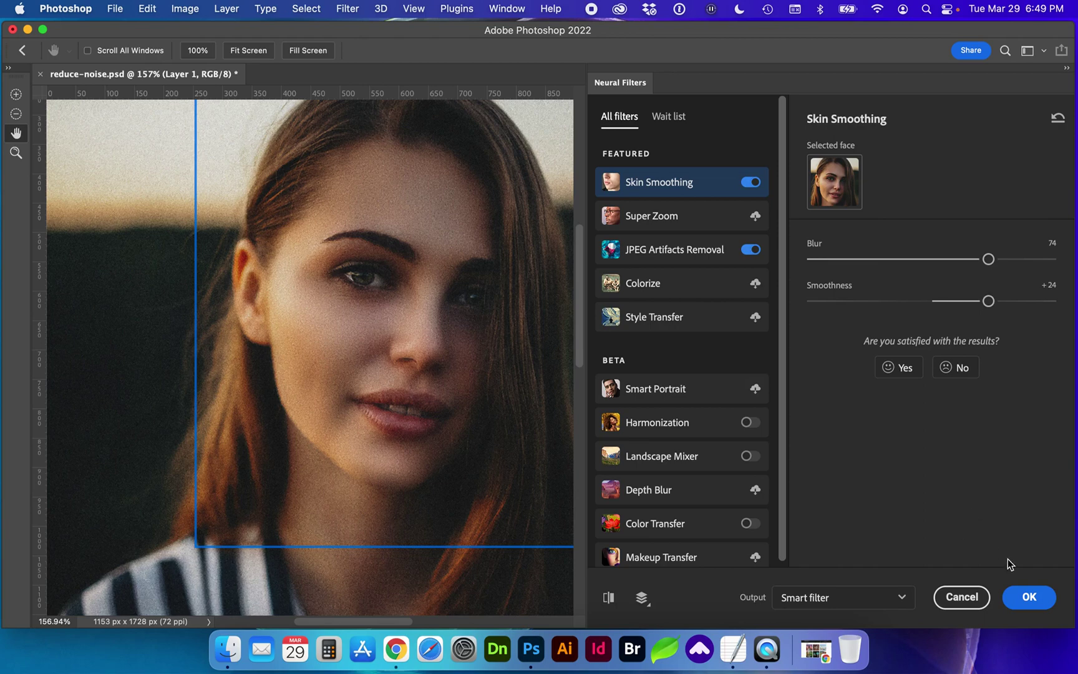
pyautogui.click(1025, 598)
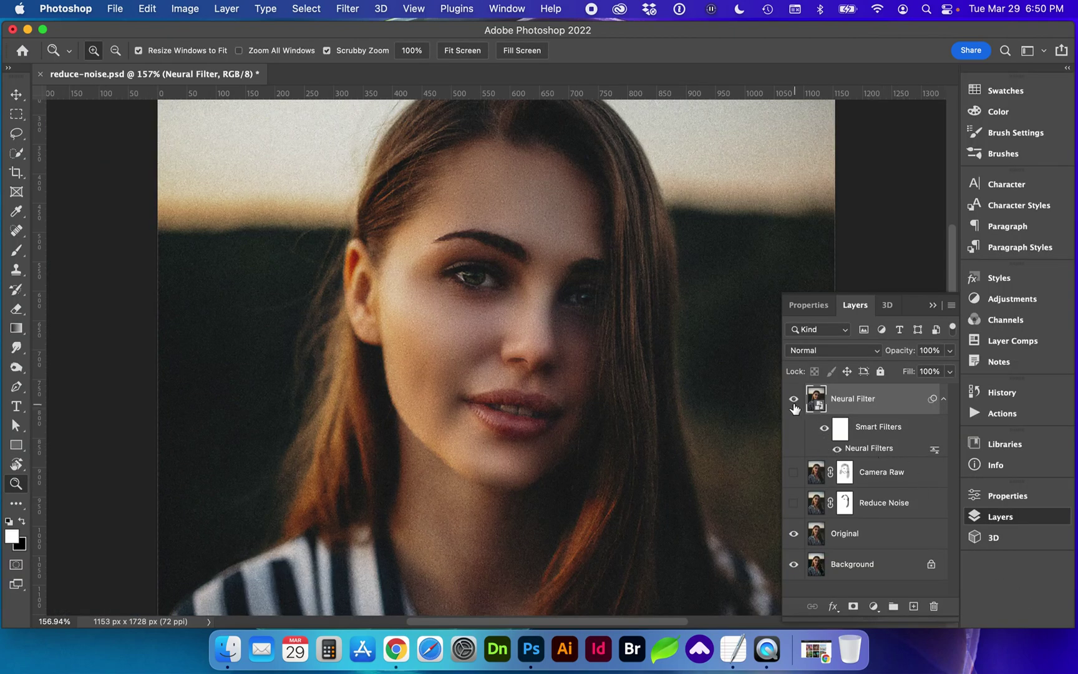
# - Compare the image with and without the Neural Filter layer, zooming on the face to about 138%
pyautogui.click(793, 402)
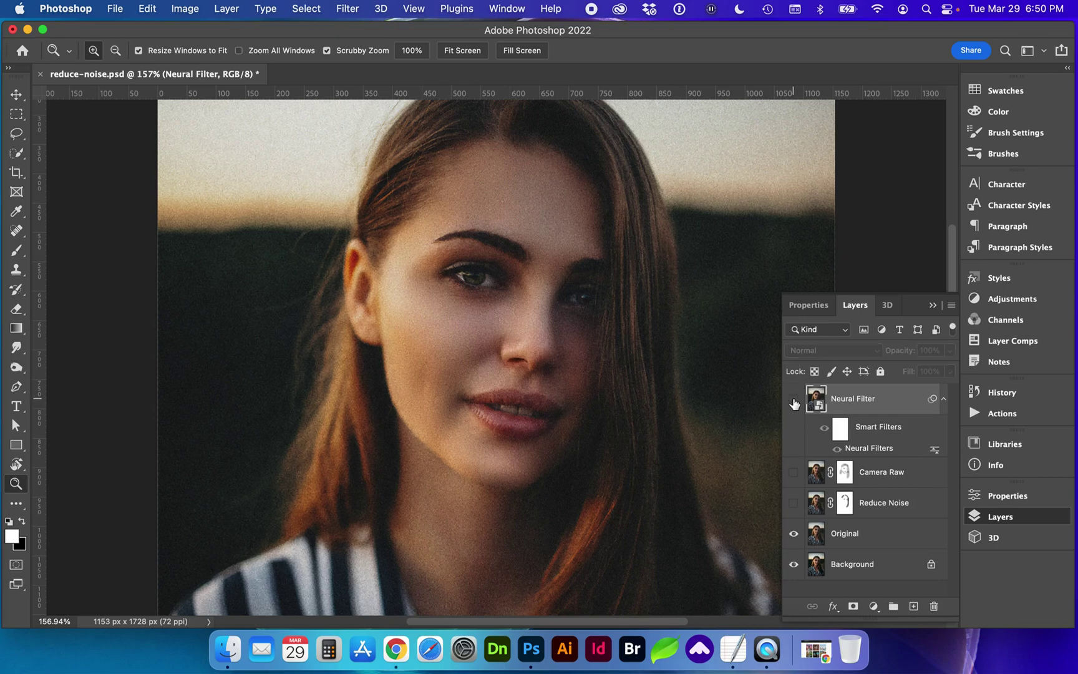
pyautogui.click(793, 402)
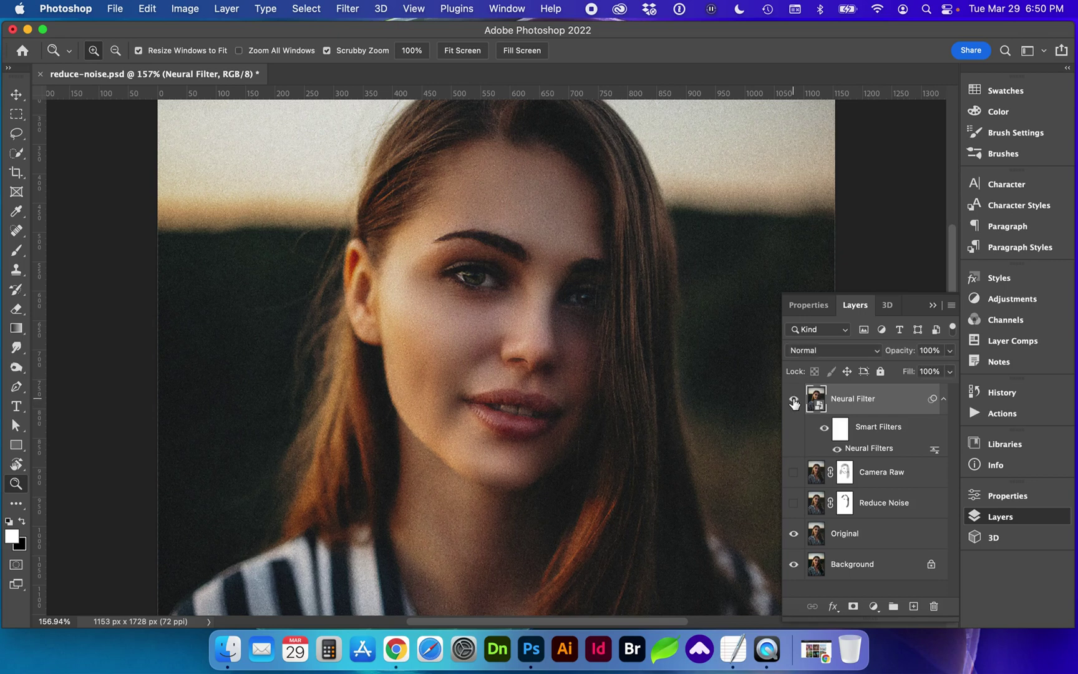
pyautogui.click(794, 402)
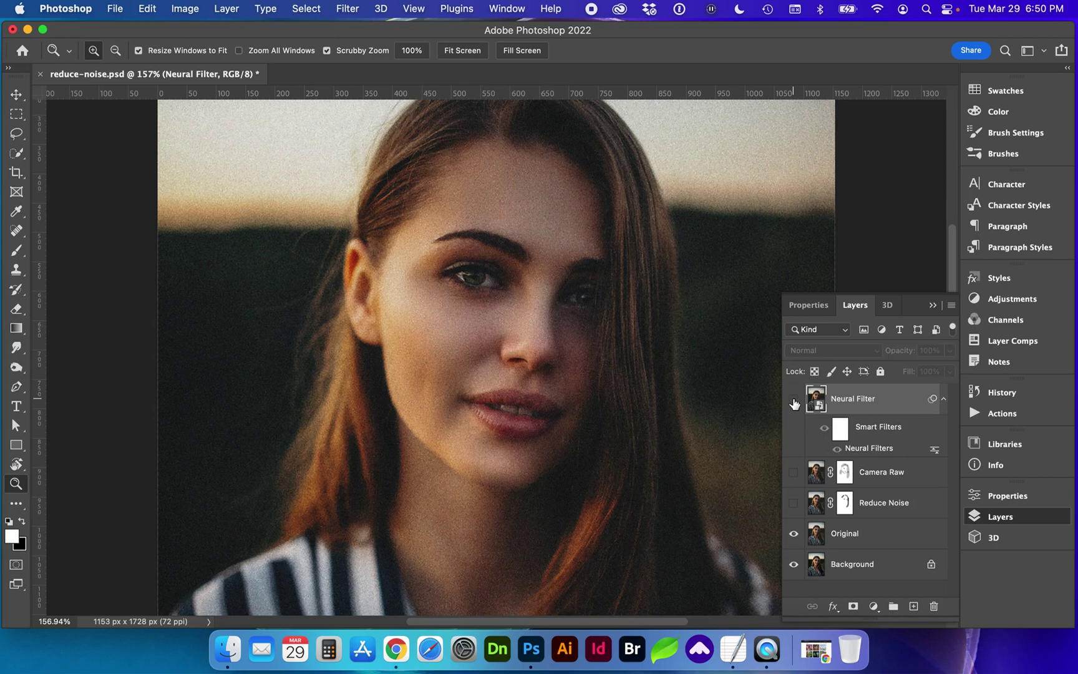
pyautogui.click(794, 402)
pyautogui.press('super+0')
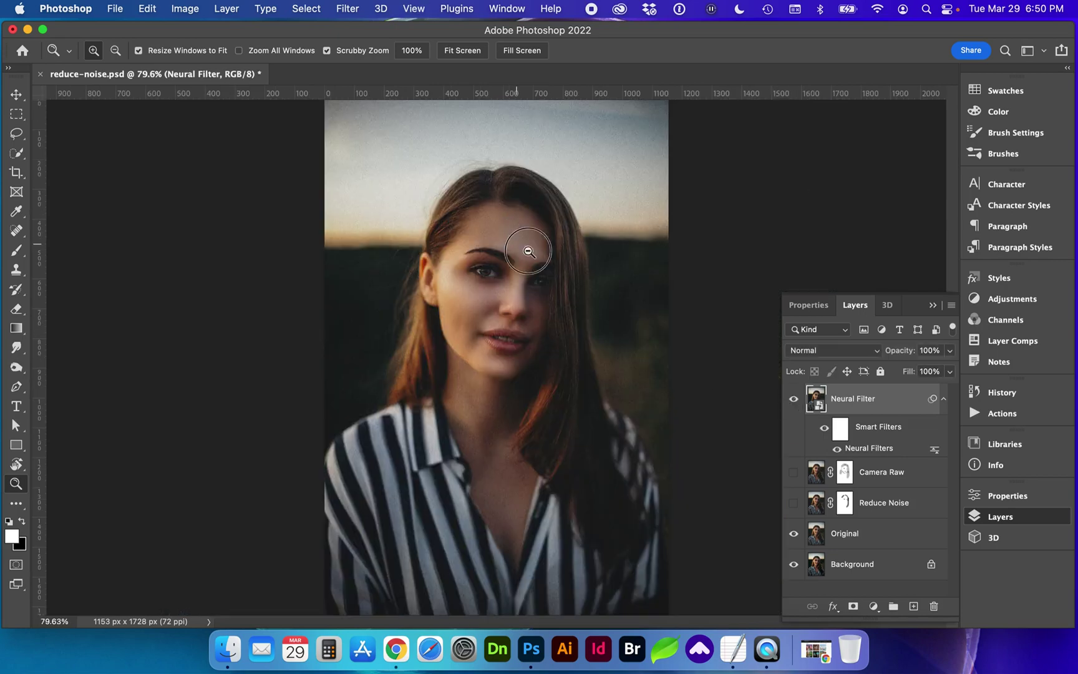
pyautogui.moveTo(528, 252); pyautogui.dragTo(557, 267)
# - Compare once more, then hide the Neural Filter layer and show the Reduce Noise layer
pyautogui.click(793, 402)
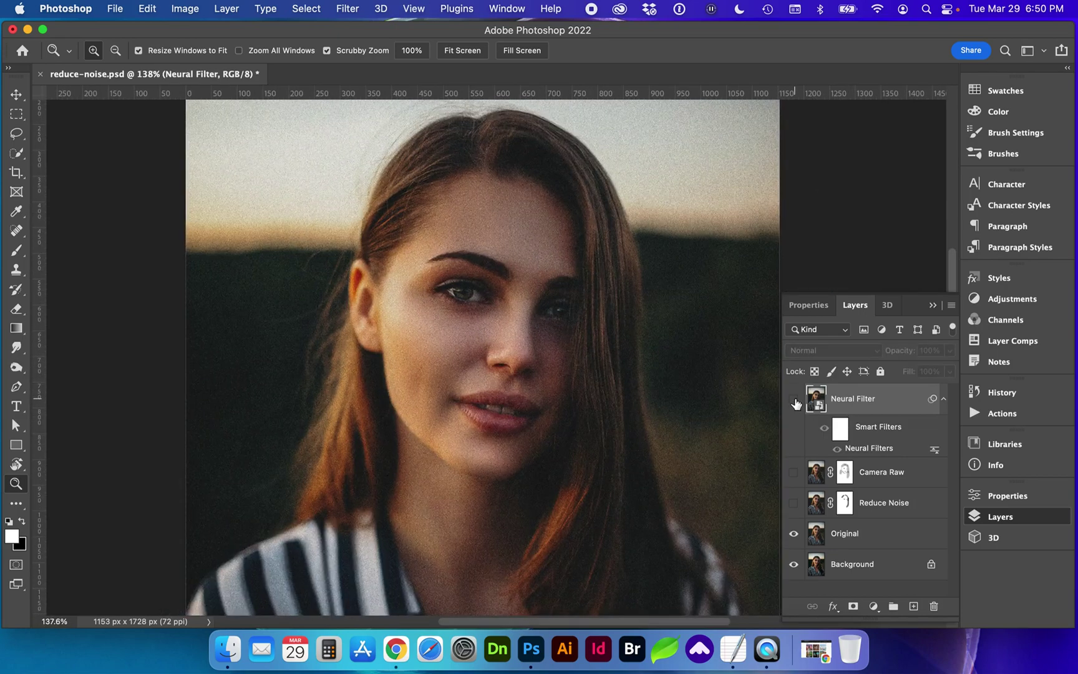
pyautogui.click(793, 402)
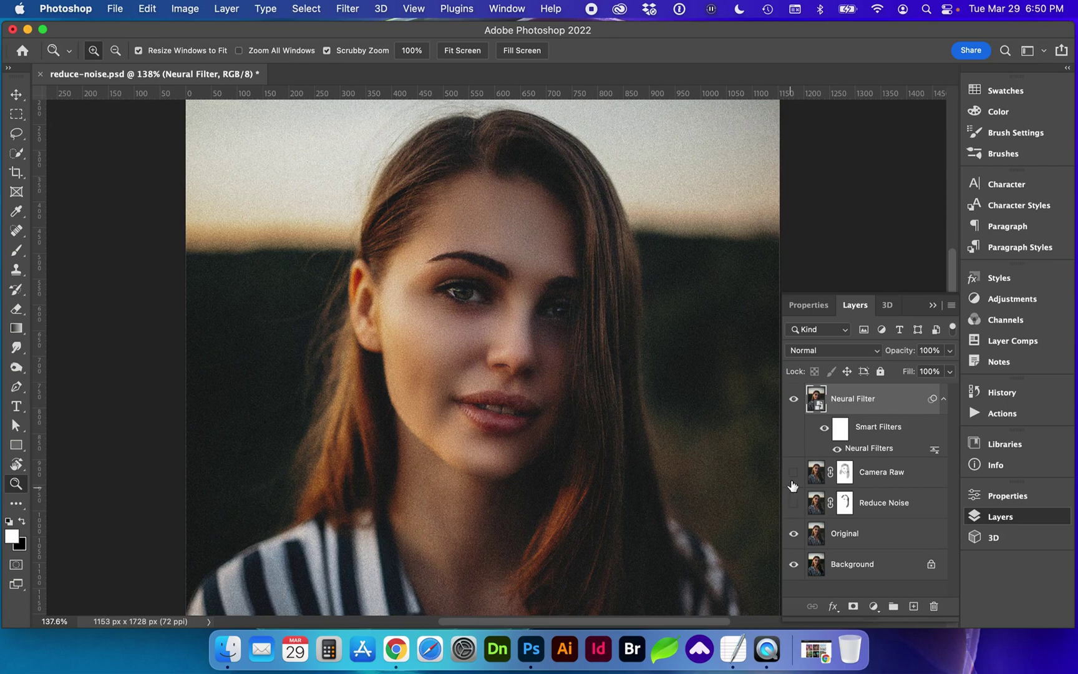
pyautogui.click(793, 400)
pyautogui.click(794, 503)
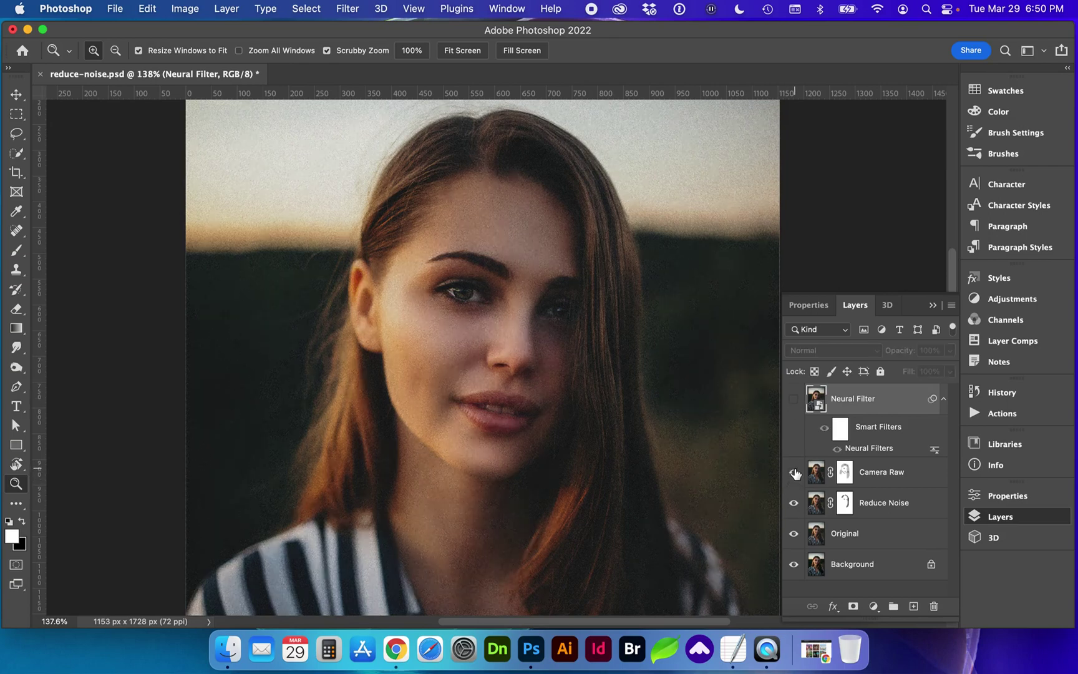
# - Move the Camera Raw layer above Neural Filter with Cmd+] and compare it on and off
pyautogui.click(890, 477)
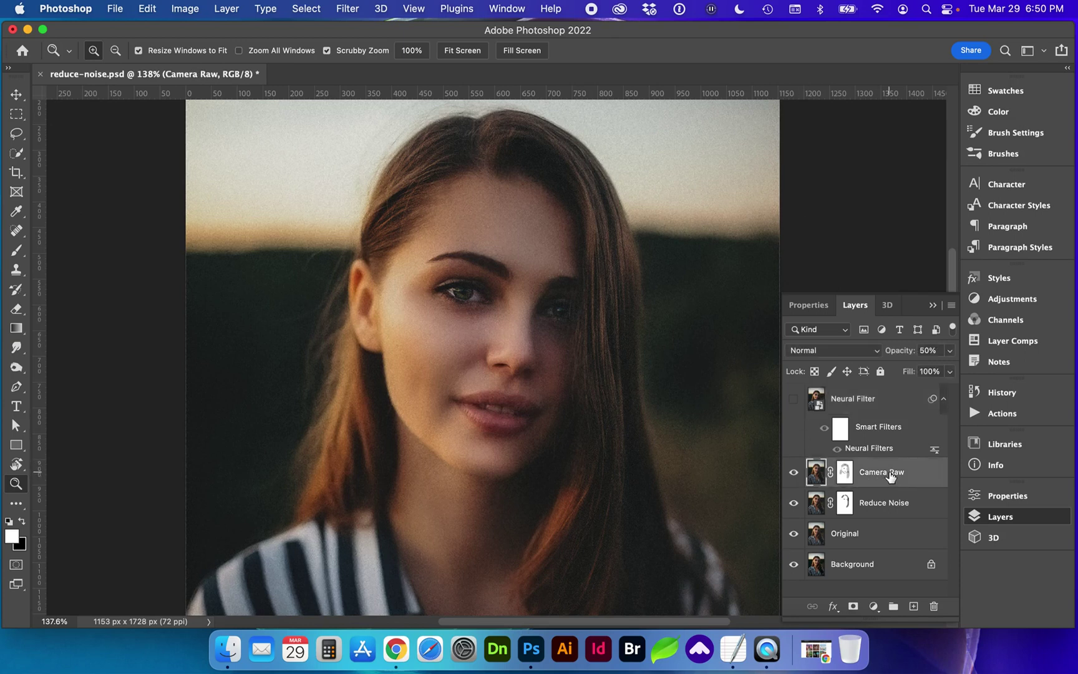
pyautogui.press('super+bracketright')
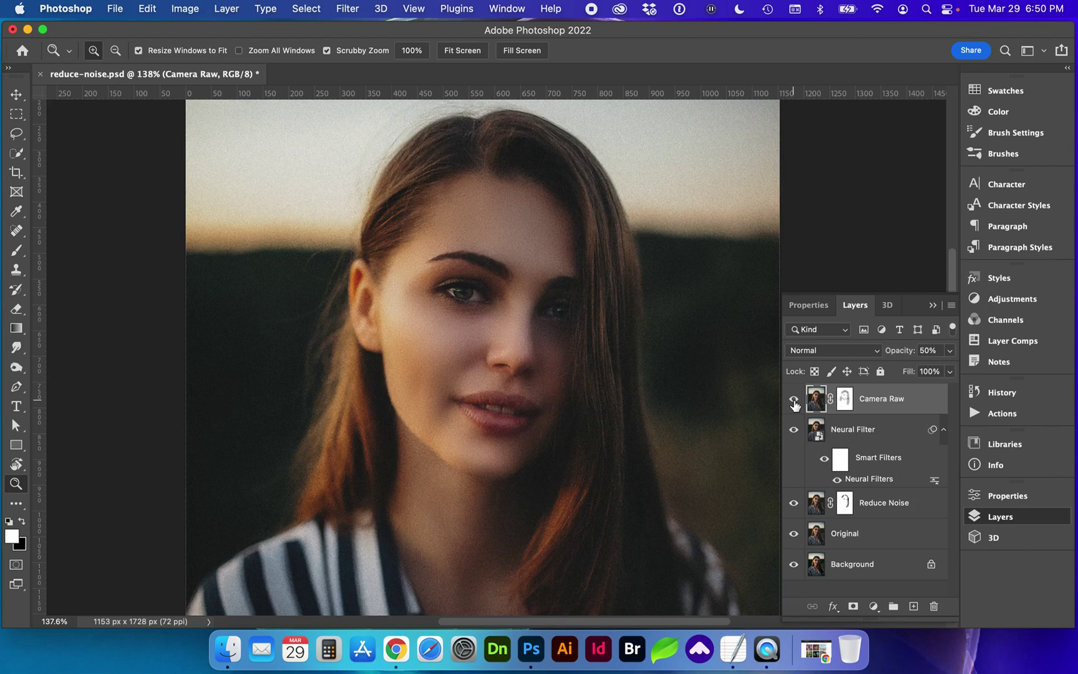
pyautogui.click(793, 401)
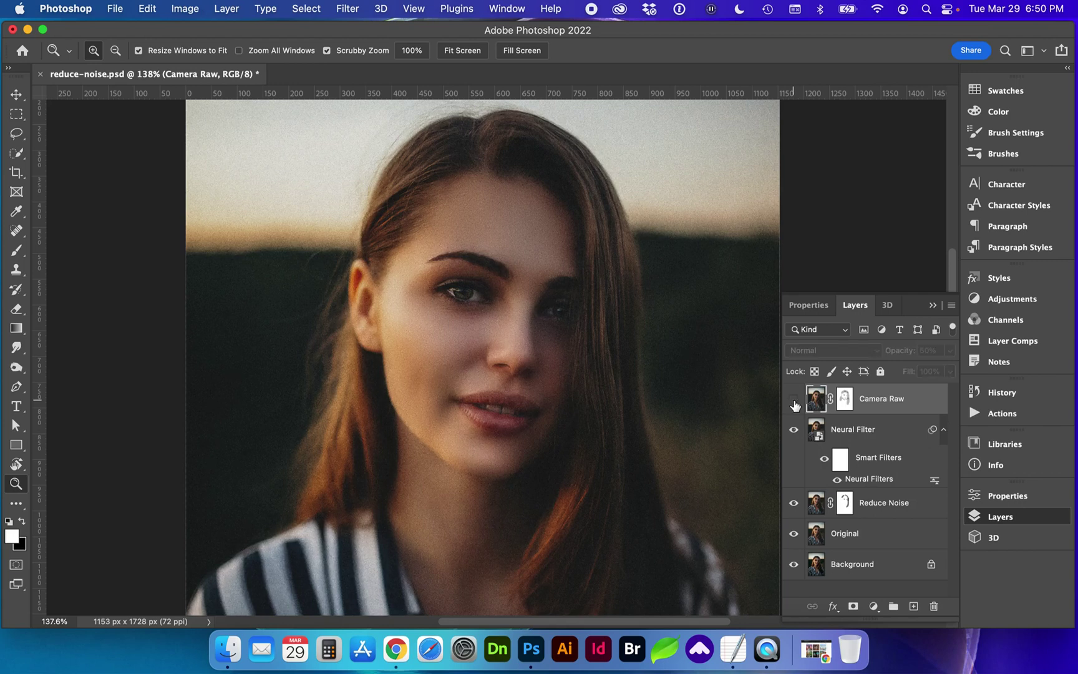
pyautogui.click(793, 400)
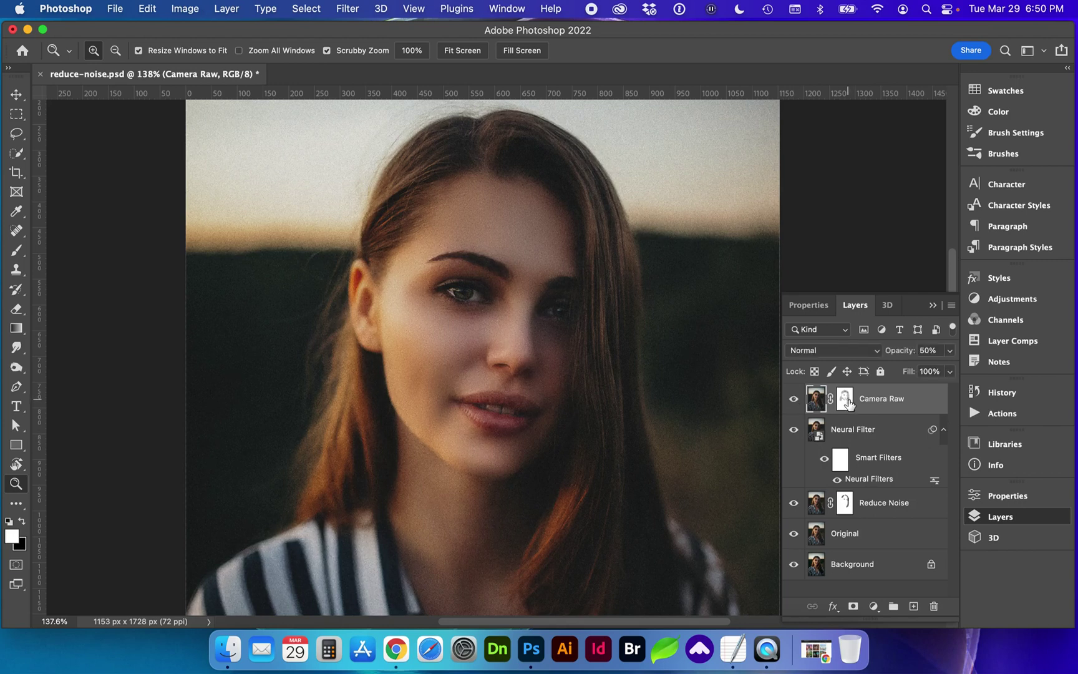
# - Paint black on the Camera Raw mask to remove it from the ear, neck and hair
pyautogui.click(846, 400)
pyautogui.press('x')
pyautogui.press('b')
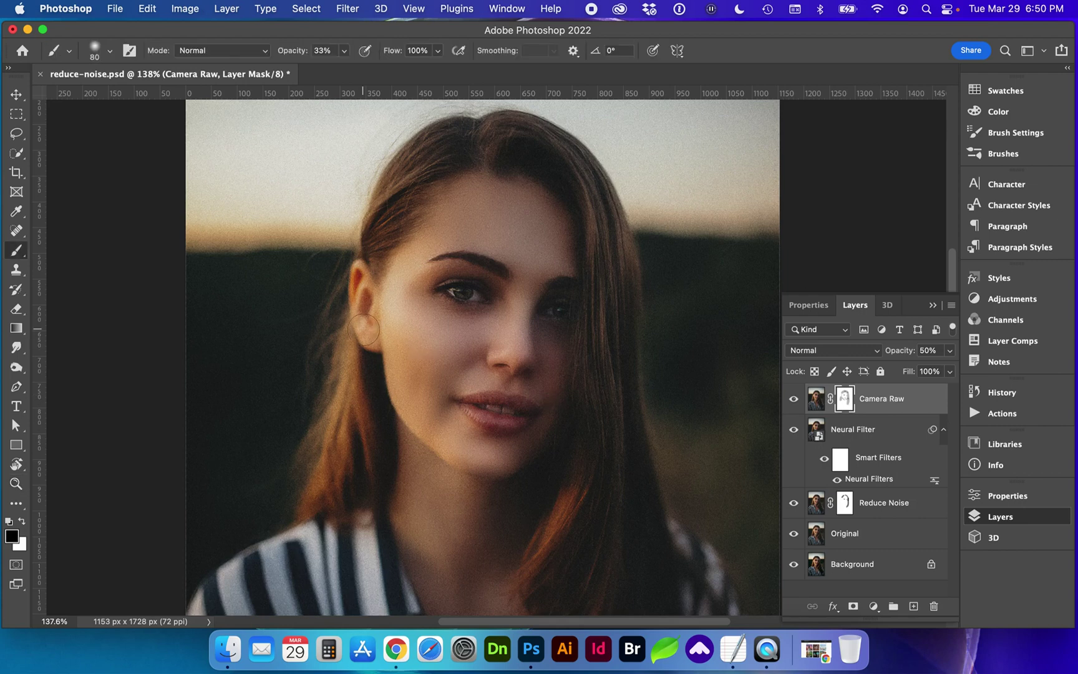
pyautogui.moveTo(361, 327)
pyautogui.mouseDown()
pyautogui.moveTo(369, 393)
pyautogui.moveTo(447, 494)
pyautogui.moveTo(418, 481)
pyautogui.moveTo(528, 505)
pyautogui.mouseUp()
pyautogui.moveTo(363, 263)
pyautogui.mouseDown()
pyautogui.moveTo(467, 149)
pyautogui.moveTo(580, 180)
pyautogui.moveTo(518, 136)
pyautogui.moveTo(616, 282)
pyautogui.moveTo(614, 347)
pyautogui.moveTo(599, 379)
pyautogui.moveTo(596, 331)
pyautogui.moveTo(594, 471)
pyautogui.moveTo(589, 454)
pyautogui.moveTo(534, 513)
pyautogui.mouseUp()
# - Paint white with a size-70 brush to restore smoothing on cheeks, forehead and chin
pyautogui.press('x')
pyautogui.press('[')
pyautogui.press('[')
pyautogui.press('[')
pyautogui.press('[')
pyautogui.press('[')
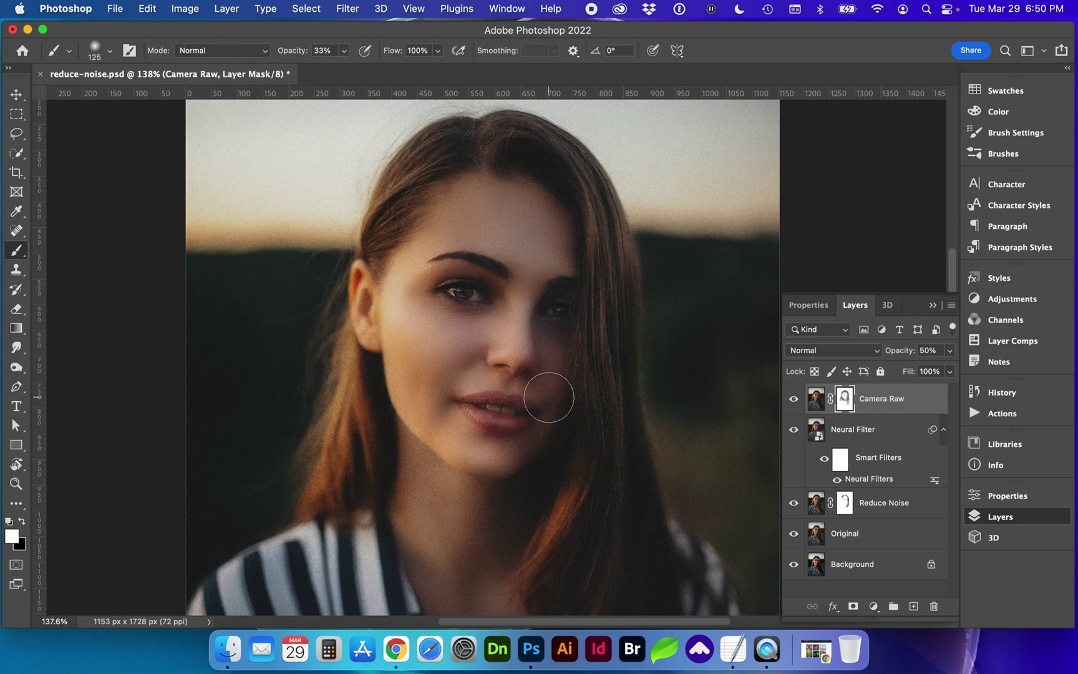
pyautogui.press('super+space')
pyautogui.moveTo(561, 374); pyautogui.dragTo(602, 403)
pyautogui.moveTo(551, 321)
pyautogui.mouseDown()
pyautogui.moveTo(551, 344)
pyautogui.moveTo(543, 314)
pyautogui.moveTo(550, 401)
pyautogui.mouseUp()
pyautogui.press('0')
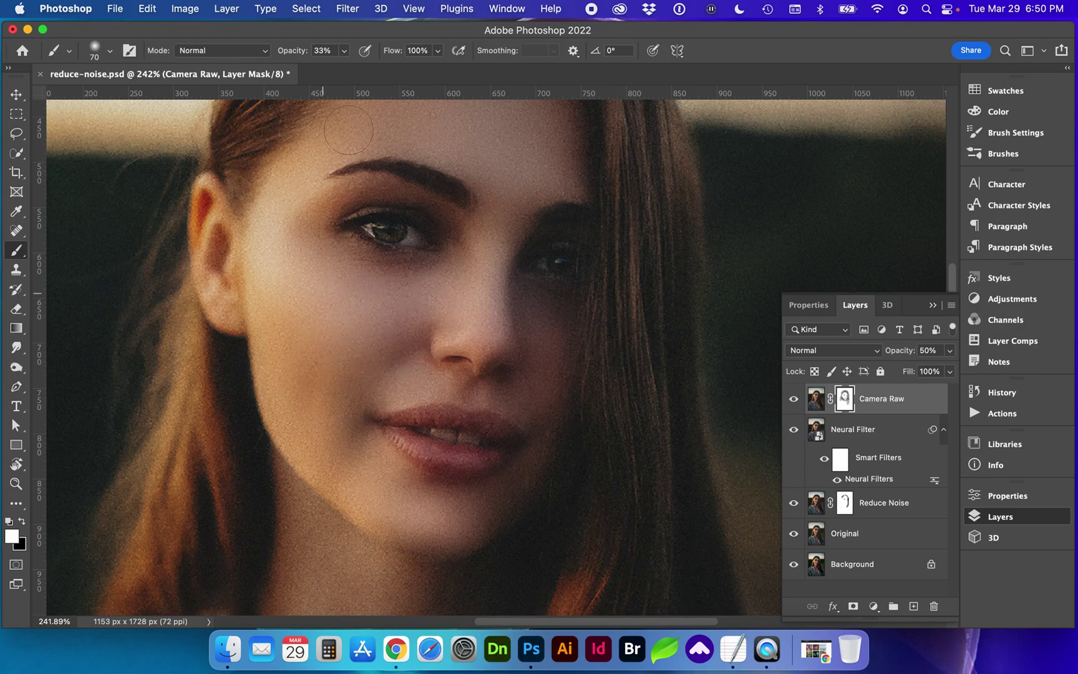
pyautogui.moveTo(489, 149)
pyautogui.mouseDown()
pyautogui.moveTo(414, 128)
pyautogui.moveTo(384, 132)
pyautogui.mouseUp()
pyautogui.moveTo(303, 289)
pyautogui.mouseDown()
pyautogui.moveTo(299, 394)
pyautogui.moveTo(284, 286)
pyautogui.moveTo(287, 407)
pyautogui.mouseUp()
pyautogui.moveTo(366, 517)
pyautogui.mouseDown()
pyautogui.moveTo(361, 491)
pyautogui.moveTo(430, 515)
pyautogui.moveTo(393, 489)
pyautogui.mouseUp()
pyautogui.moveTo(537, 396); pyautogui.dragTo(553, 333)
# - Compare Camera Raw on and off, zooming to the cheek at 164% and eyebrow at 352%
pyautogui.click(792, 400)
pyautogui.click(794, 402)
pyautogui.press('super+0')
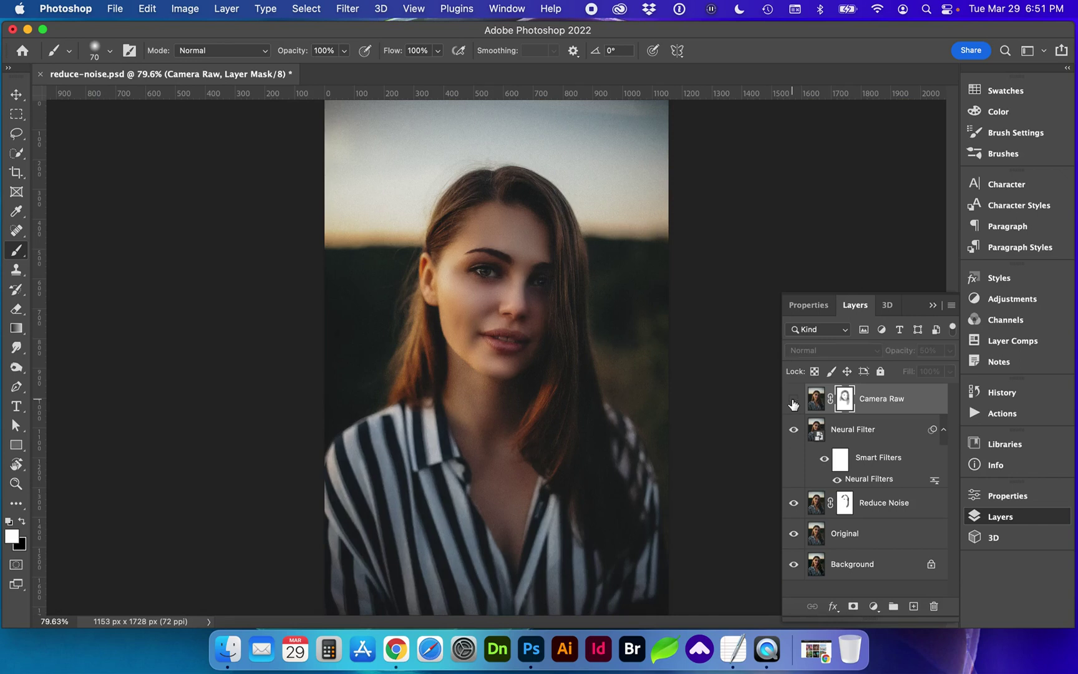
pyautogui.press('z')
pyautogui.moveTo(551, 296); pyautogui.dragTo(599, 334)
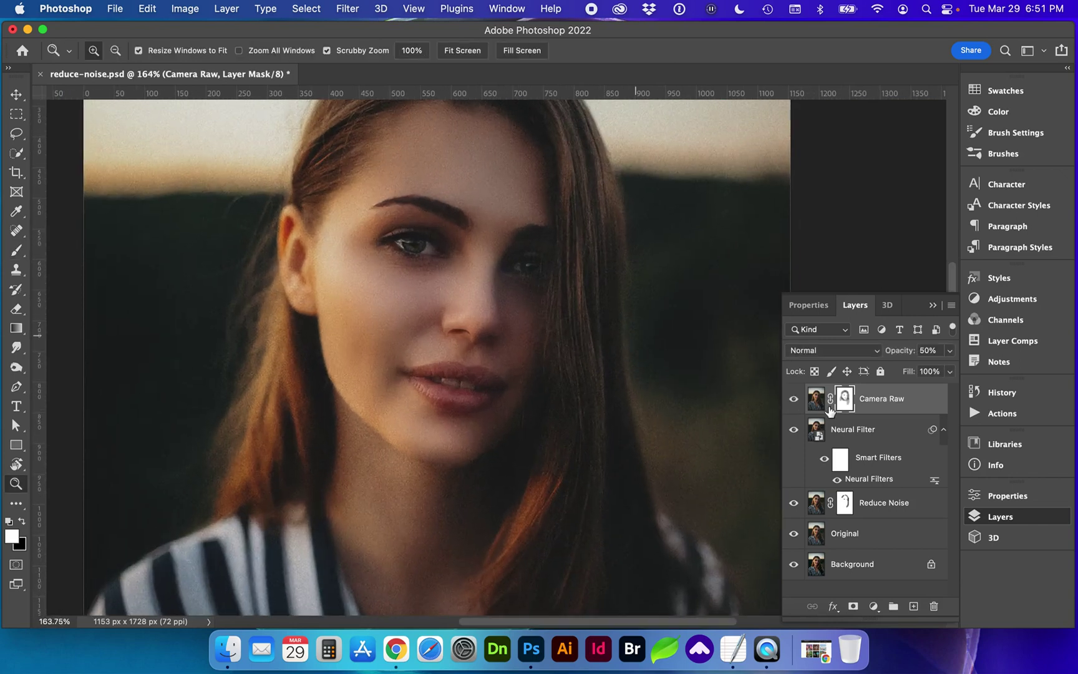
pyautogui.click(794, 401)
pyautogui.click(794, 401)
pyautogui.moveTo(448, 210); pyautogui.dragTo(453, 254)
# - Set the mask brush to black at size 10 for the eyebrow area
pyautogui.press('b')
pyautogui.press('[')
pyautogui.press('[')
pyautogui.press('[')
pyautogui.press('[')
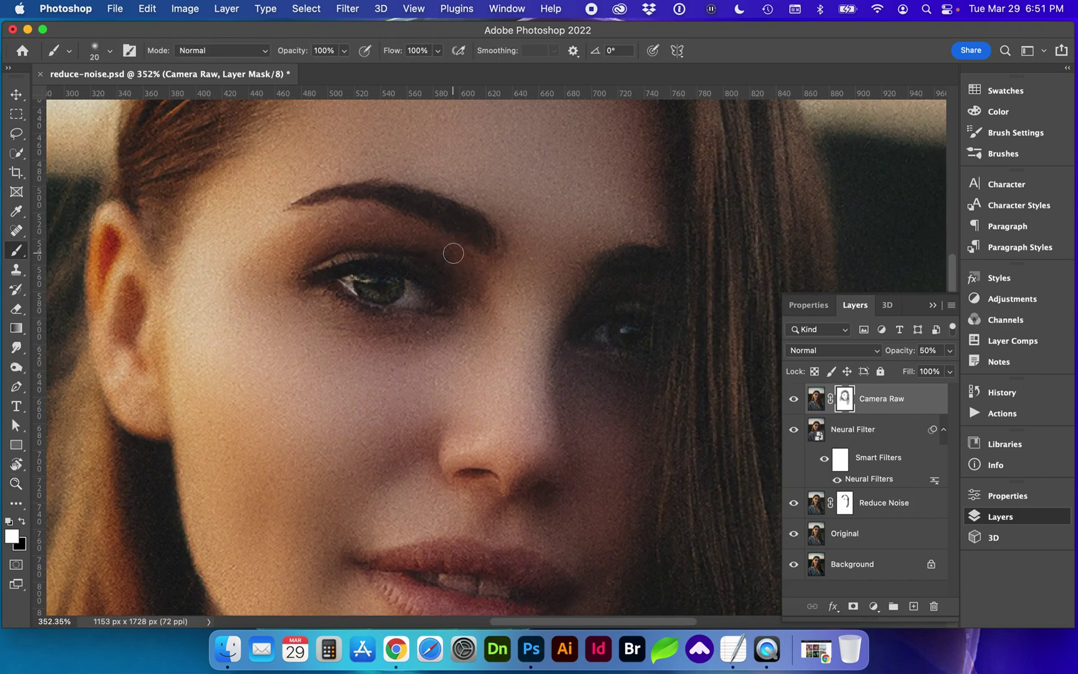
pyautogui.press(']')
pyautogui.press(']')
pyautogui.press('x')
pyautogui.press('[')
# - Zoom out to about 142%, hide Reduce Noise and Original, and also select Neural Filter
pyautogui.press('z')
pyautogui.moveTo(664, 284); pyautogui.dragTo(562, 294)
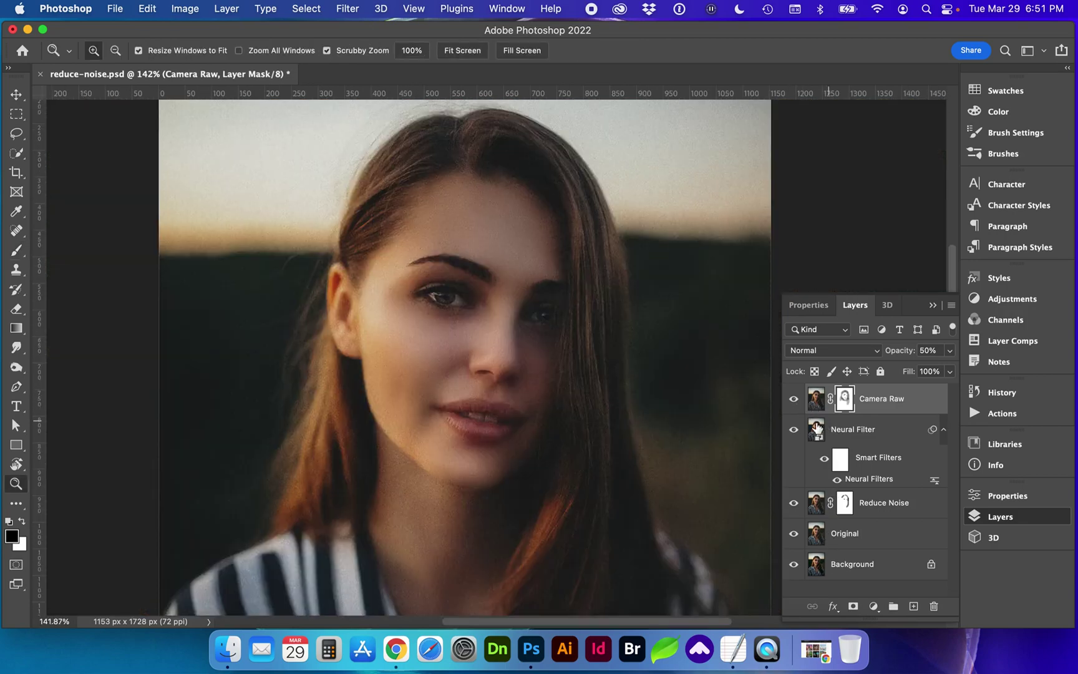
pyautogui.moveTo(793, 502); pyautogui.dragTo(794, 533)
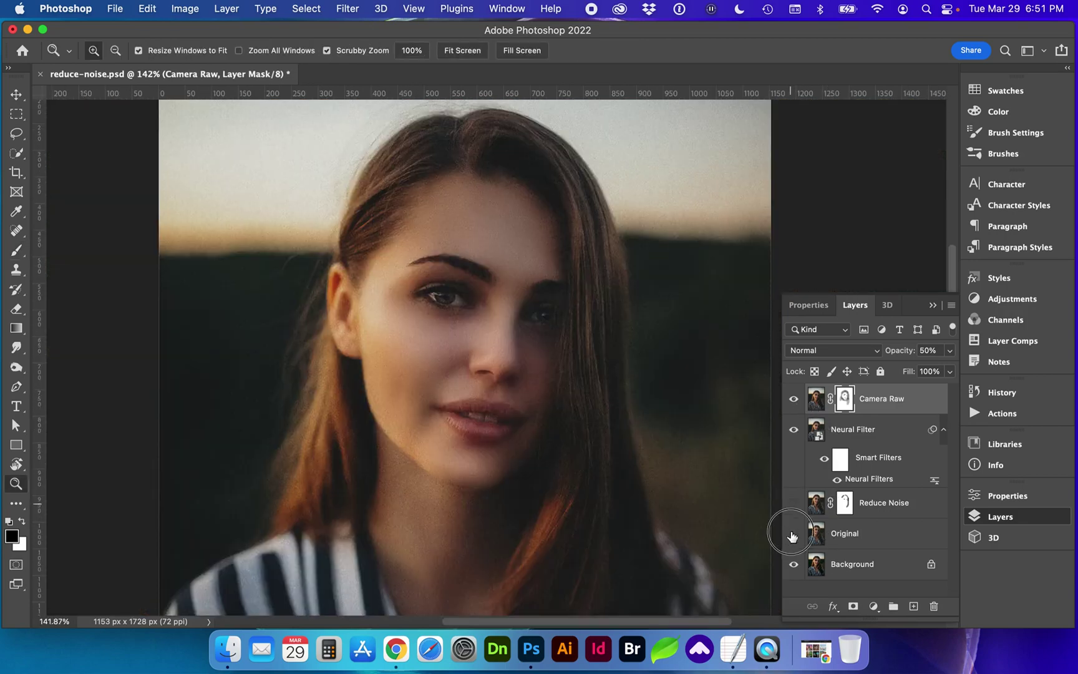
pyautogui.keyDown('shift'); pyautogui.click(878, 432); pyautogui.keyUp('shift')
# - Group the Camera Raw and Neural Filter layers into Group 1 and compare it on and off
pyautogui.press('super+g')
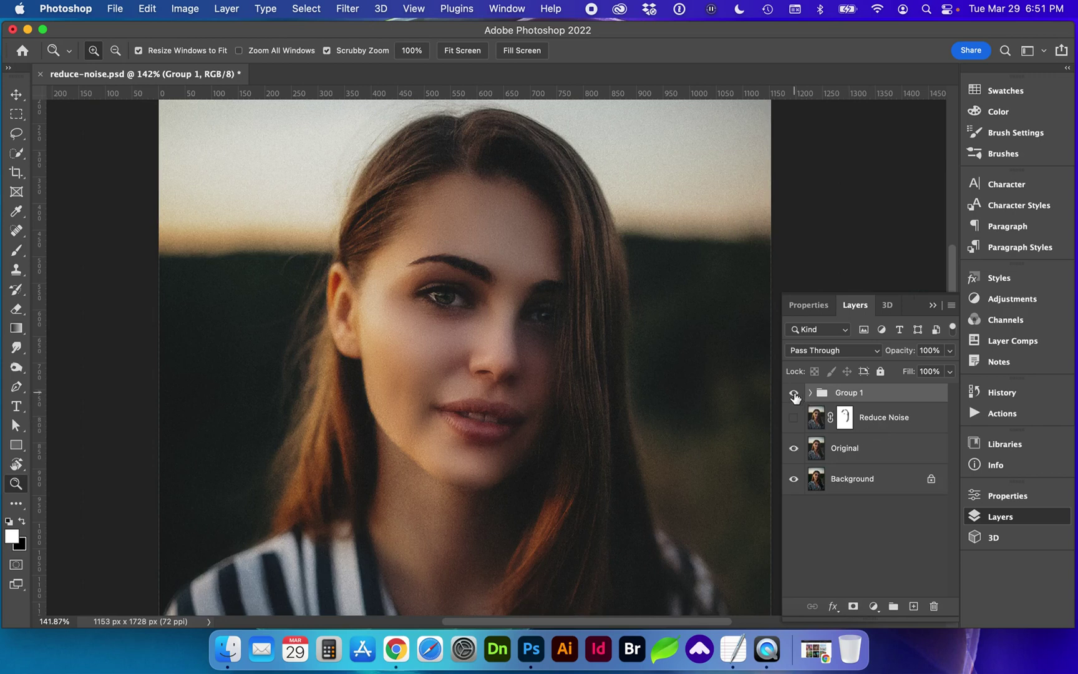
pyautogui.click(794, 393)
pyautogui.click(794, 393)
pyautogui.click(793, 395)
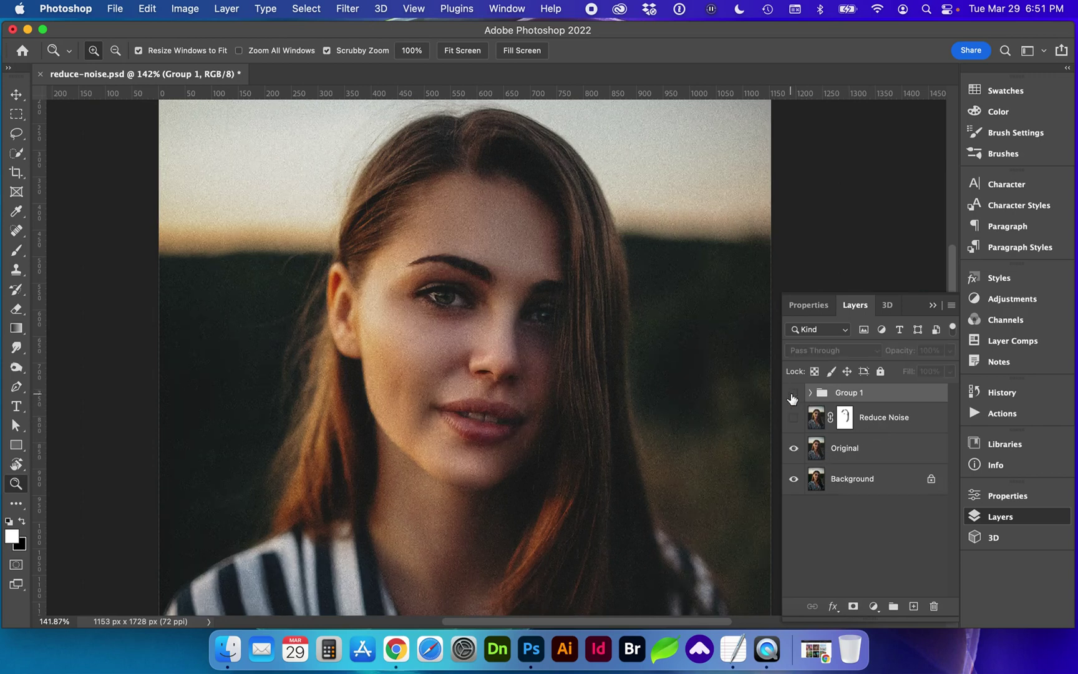
pyautogui.click(793, 395)
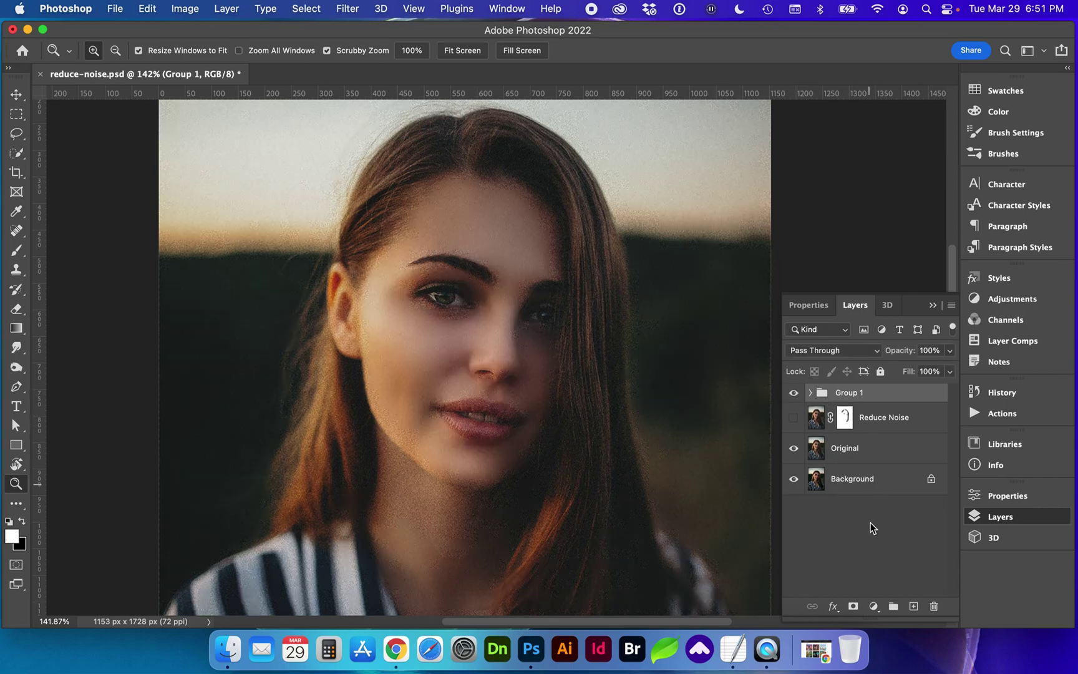
# - Add a layer mask to Group 1 and paint black over the cheek at 65% opacity, size 50
pyautogui.click(853, 606)
pyautogui.press('b')
pyautogui.press('x')
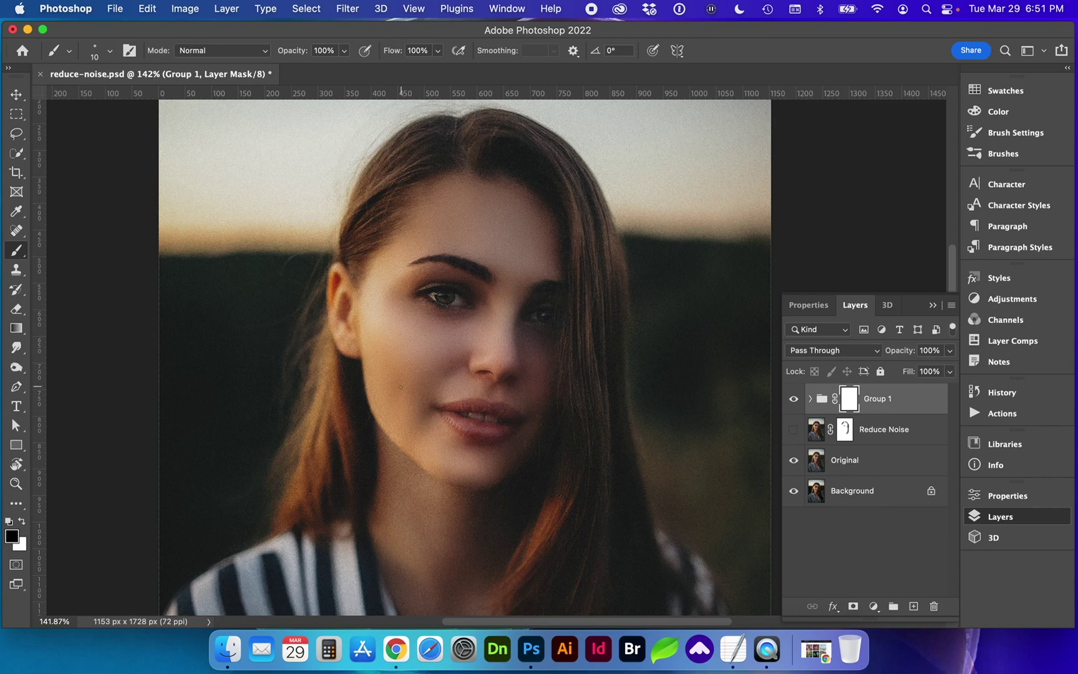
pyautogui.press(']')
pyautogui.press(']')
pyautogui.press(']')
pyautogui.press(']')
pyautogui.press(']')
pyautogui.press(']')
pyautogui.press(']')
pyautogui.click(110, 52)
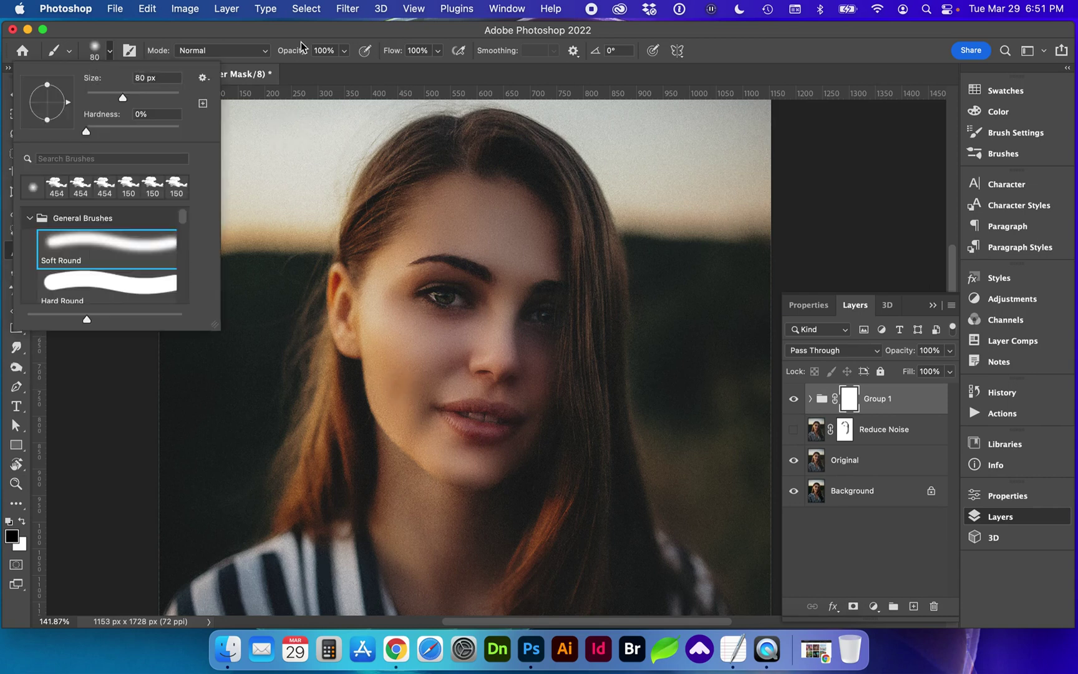
pyautogui.click(343, 52)
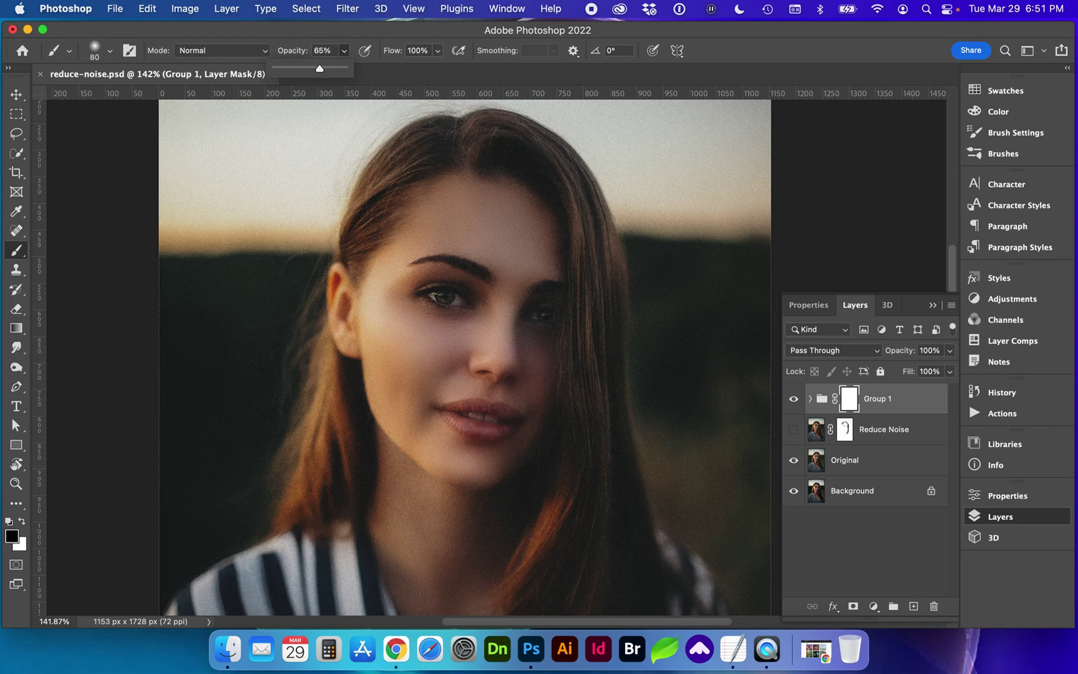
pyautogui.moveTo(406, 368); pyautogui.dragTo(409, 417)
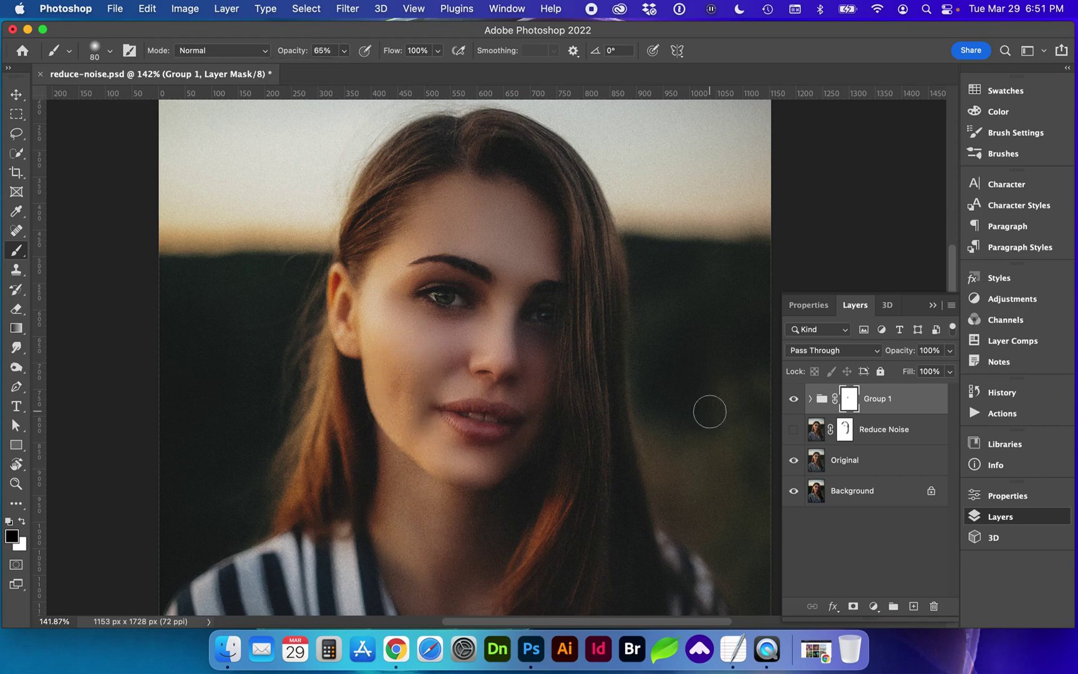
# - Expand Group 1, compare Camera Raw on and off, and target its mask for black painting
pyautogui.click(810, 398)
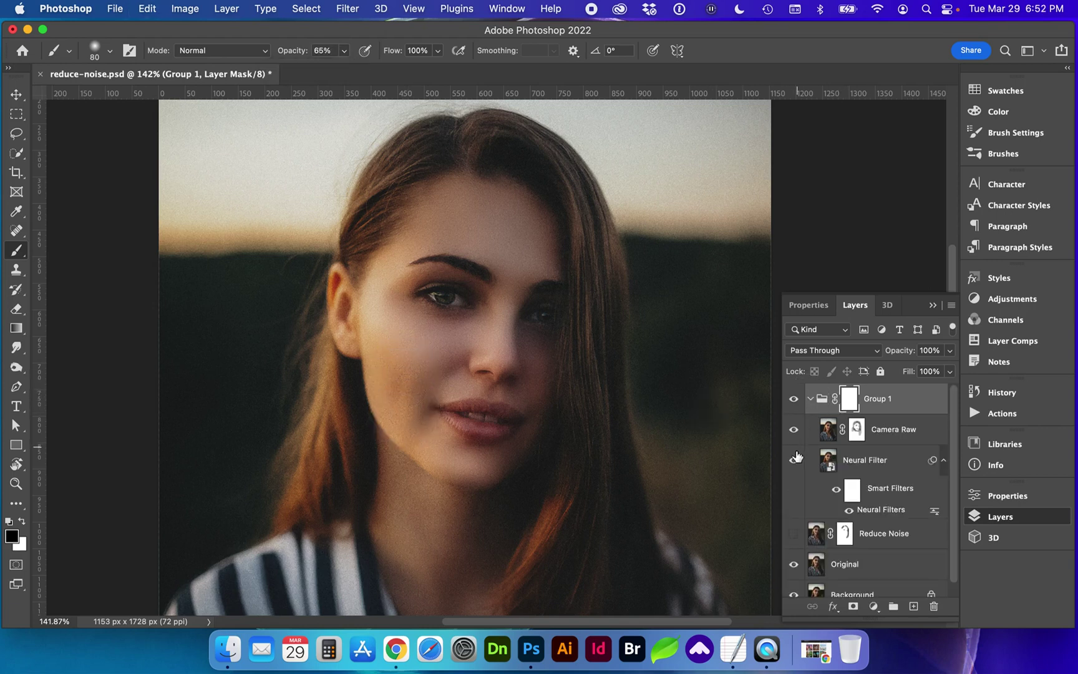
pyautogui.click(793, 431)
pyautogui.click(793, 432)
pyautogui.click(857, 429)
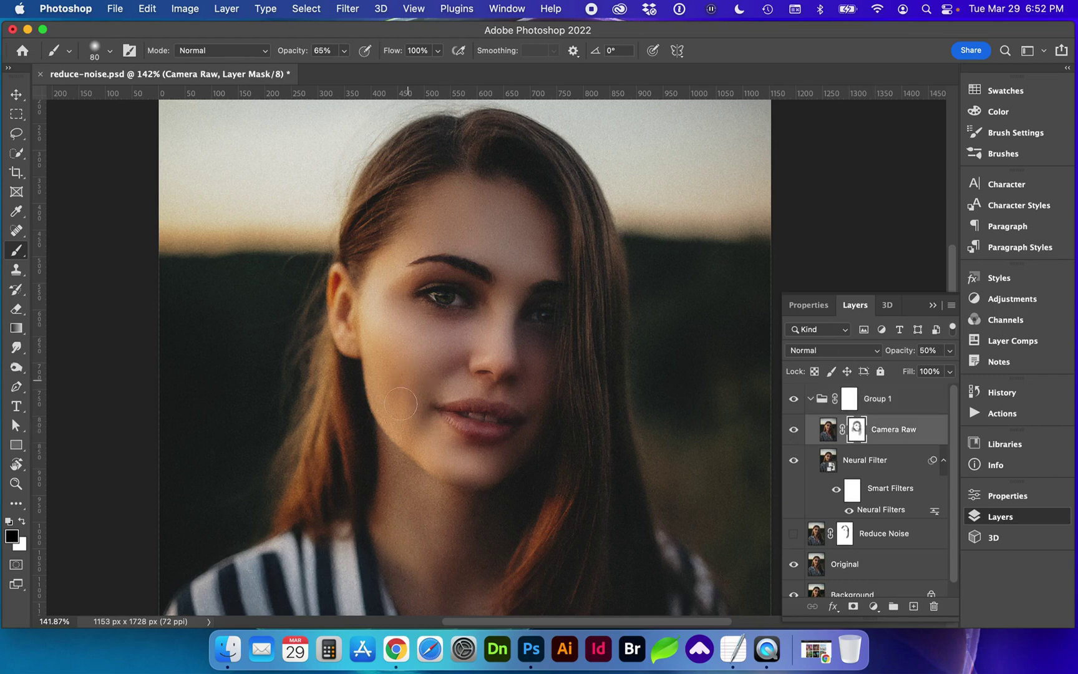
pyautogui.press('x')
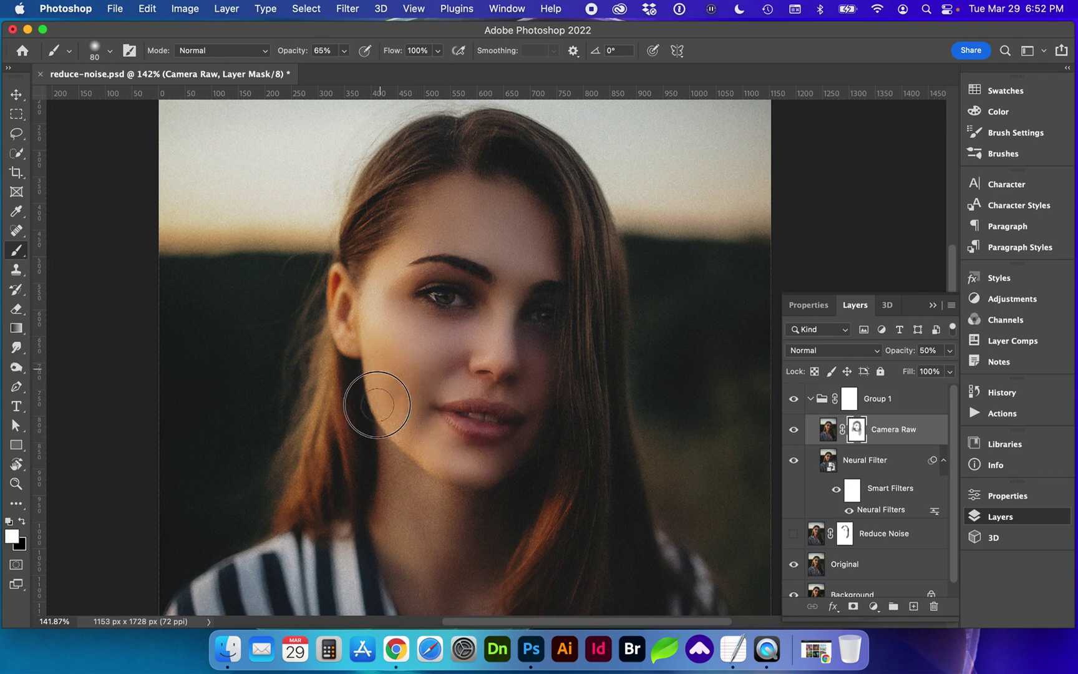
pyautogui.press('x')
# - Compare Group 1 on and off and zoom out slightly to 134%
pyautogui.click(795, 400)
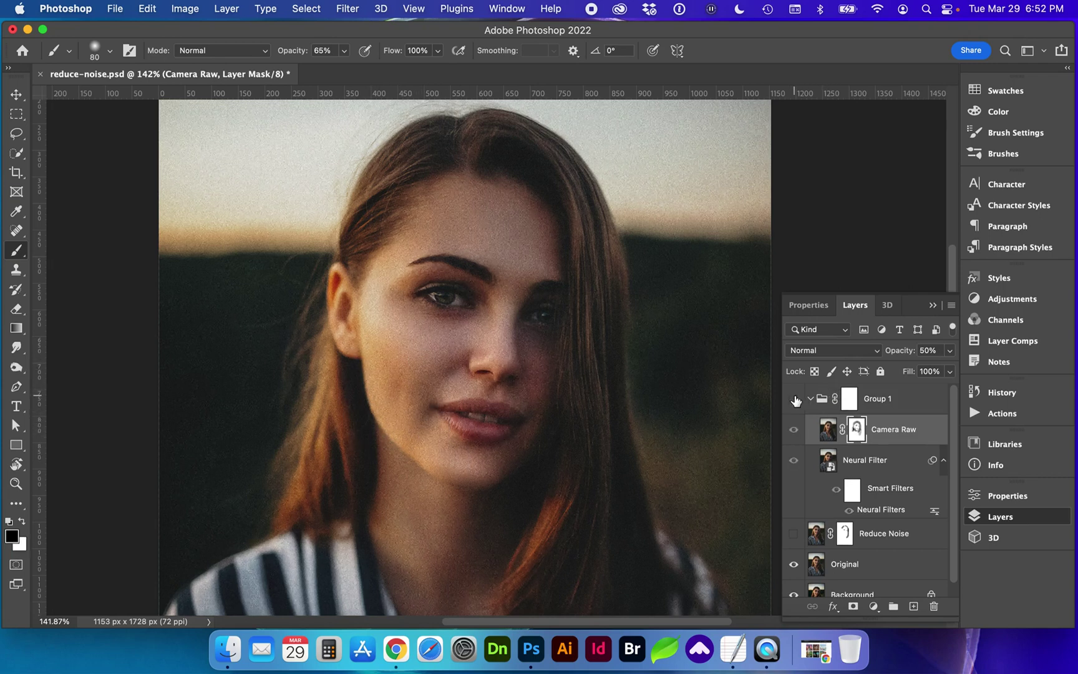
pyautogui.click(796, 400)
pyautogui.press('z')
pyautogui.moveTo(618, 429); pyautogui.dragTo(606, 429)
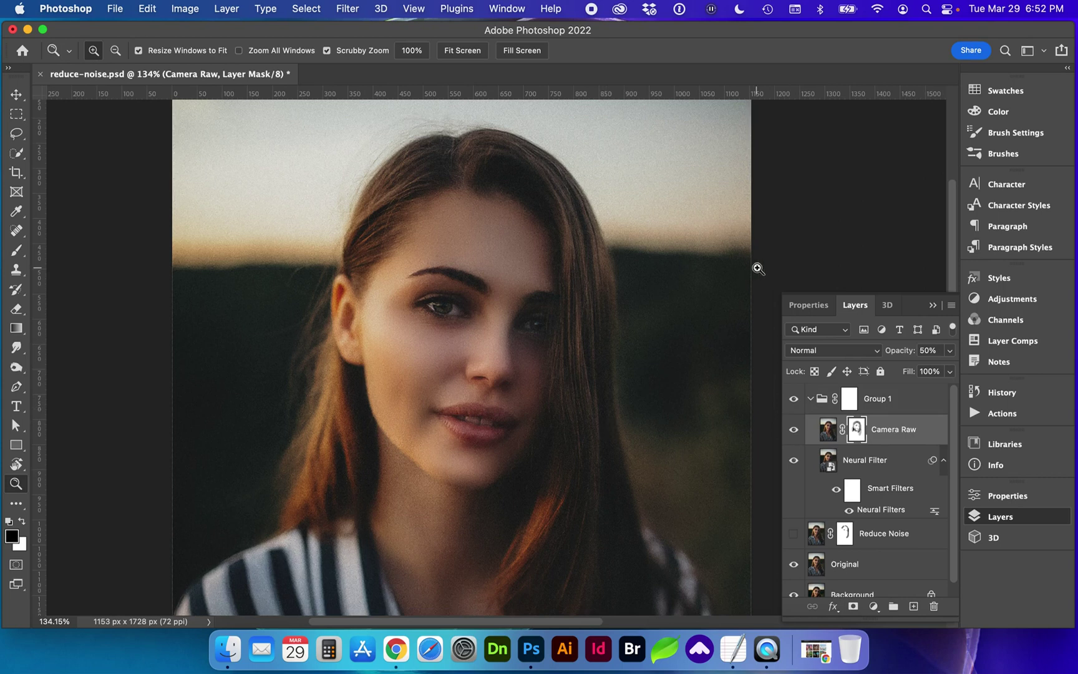